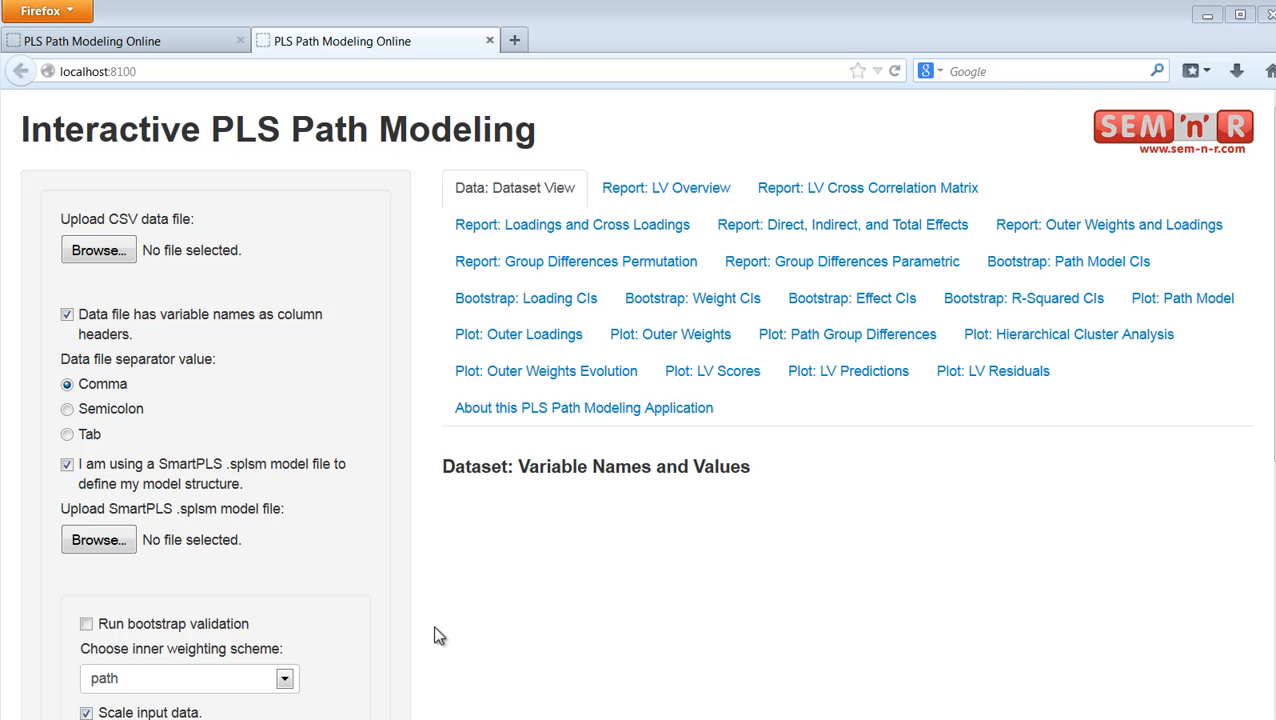
Step: Upload the TAM-1190 CSV file as the data file
{"action": "left_click", "coordinate": [97, 253]}
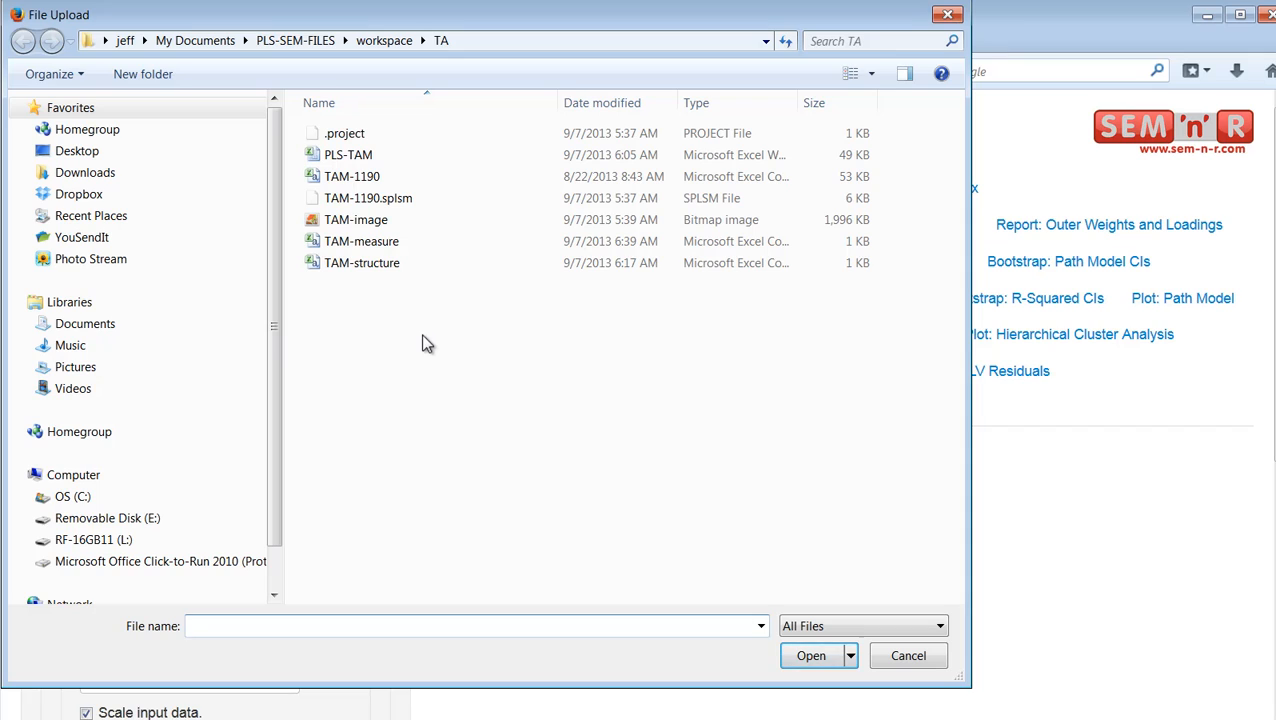
{"action": "left_click", "coordinate": [347, 176]}
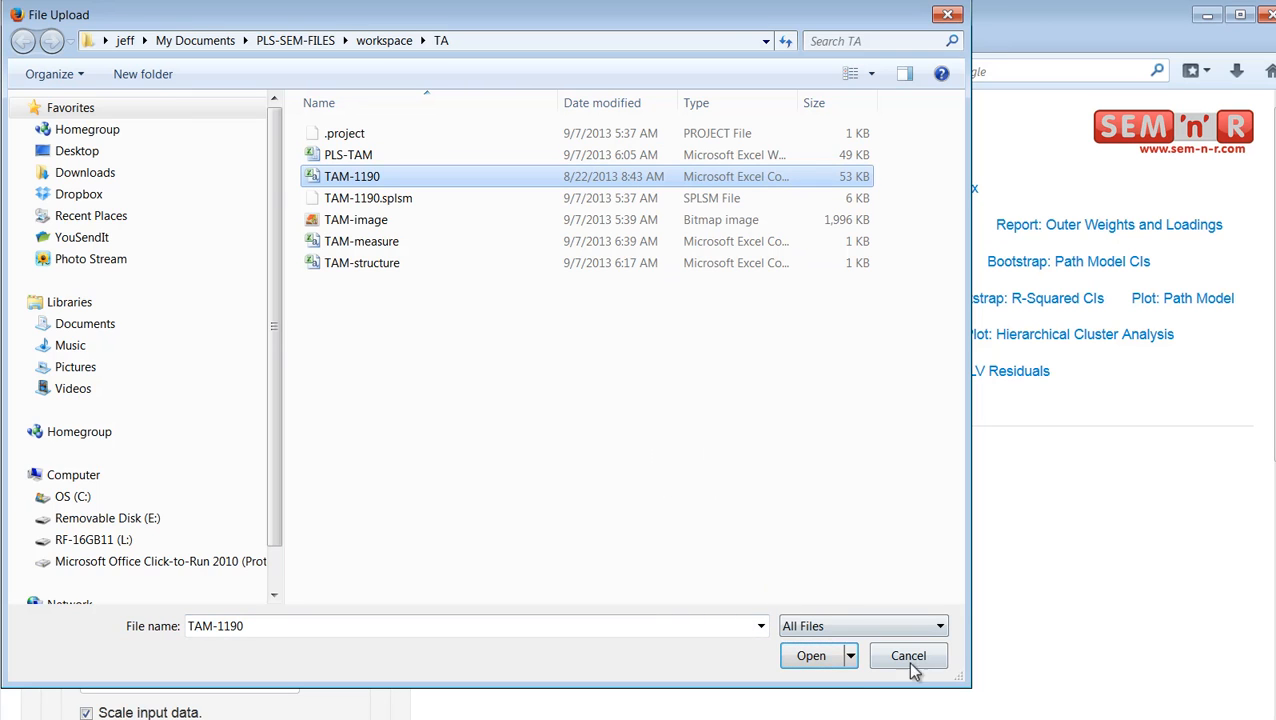
{"action": "left_click", "coordinate": [825, 662]}
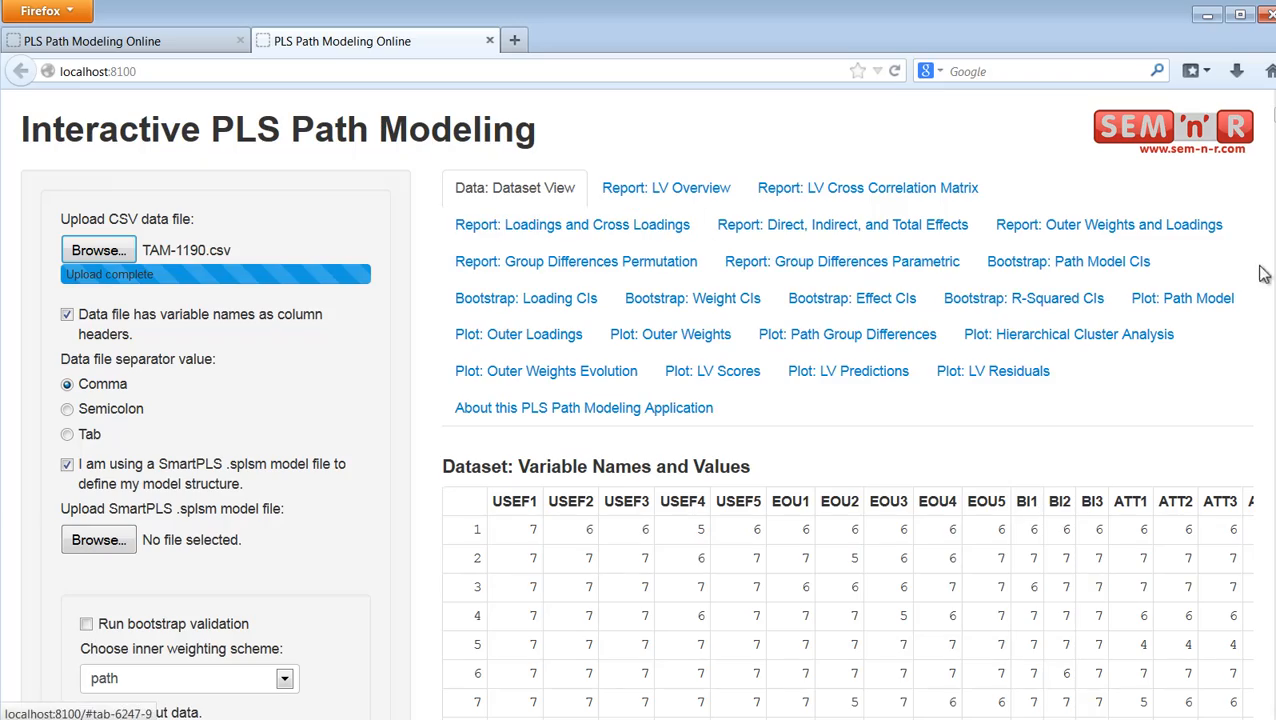
Step: Look through all rows and columns of the uploaded dataset, then return to its beginning
{"action": "scroll", "coordinate": [640, 400], "scroll_direction": "down", "scroll_amount": 7}
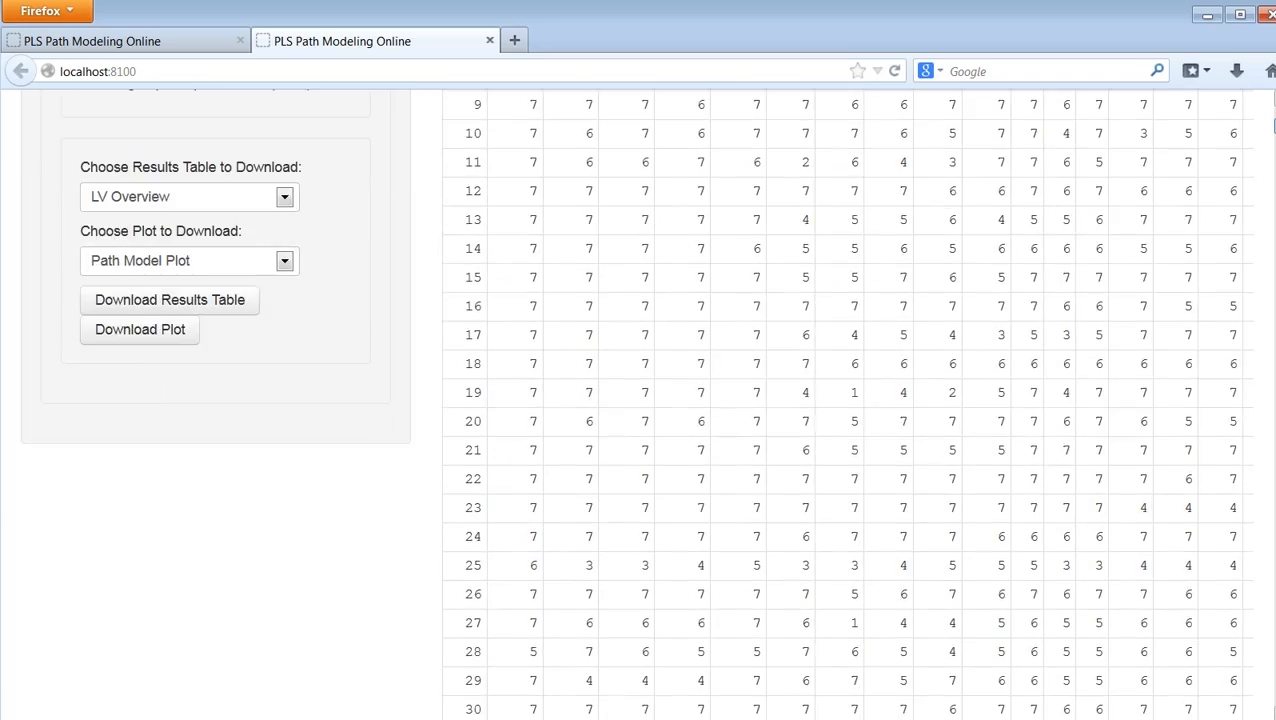
{"action": "scroll", "coordinate": [640, 400], "scroll_direction": "up", "scroll_amount": 7}
{"action": "scroll", "coordinate": [640, 400], "scroll_direction": "down", "scroll_amount": 1}
{"action": "left_click_drag", "start_coordinate": [1274, 116], "coordinate": [1186, 716]}
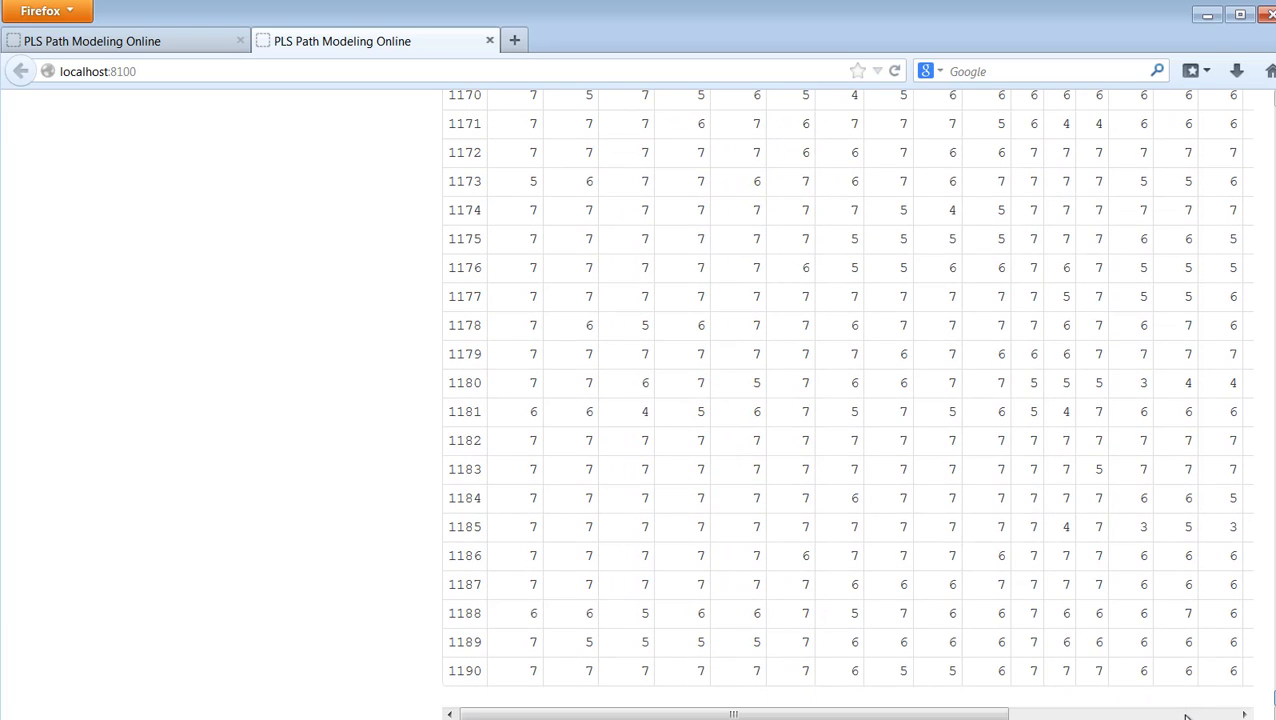
{"action": "left_click_drag", "start_coordinate": [983, 713], "coordinate": [1211, 713]}
{"action": "left_click_drag", "start_coordinate": [1060, 713], "coordinate": [826, 705]}
{"action": "left_click_drag", "start_coordinate": [1270, 700], "coordinate": [1272, 112]}
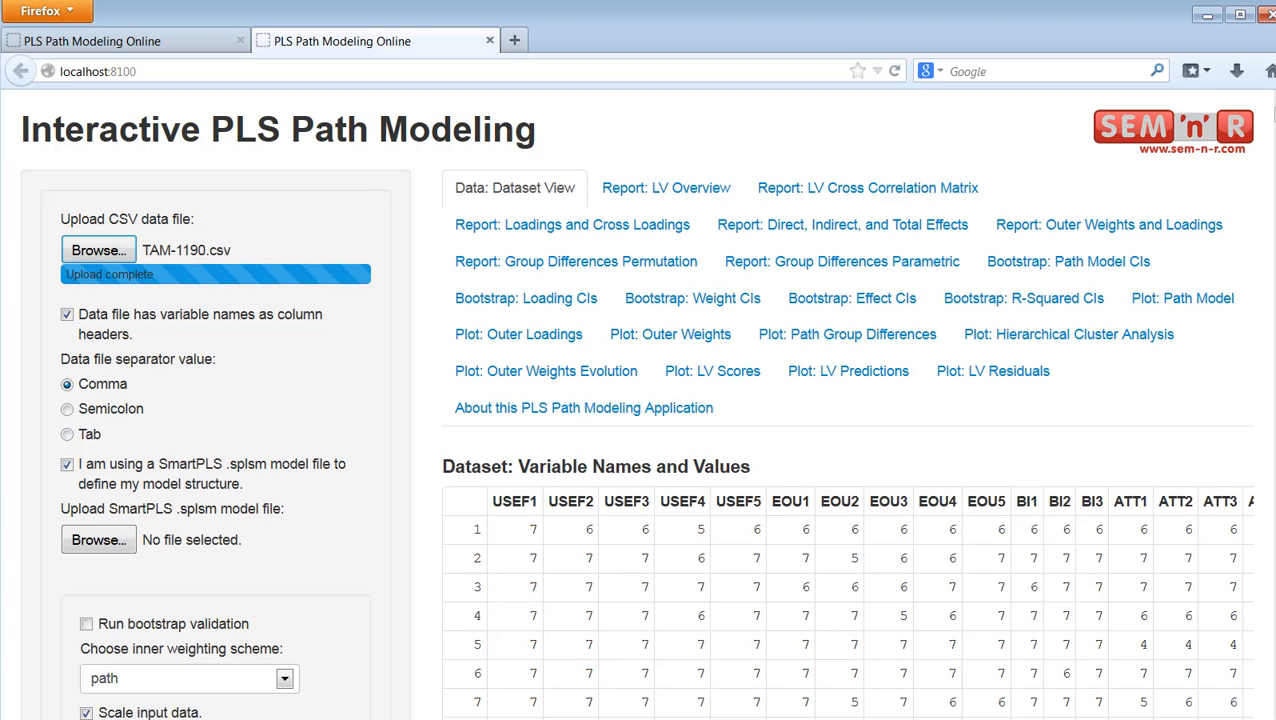
Step: Switch to SmartPLS, nudge the PEOU construct slightly in the TAM path model, and return to the browser
{"action": "key", "text": "alt+Tab"}
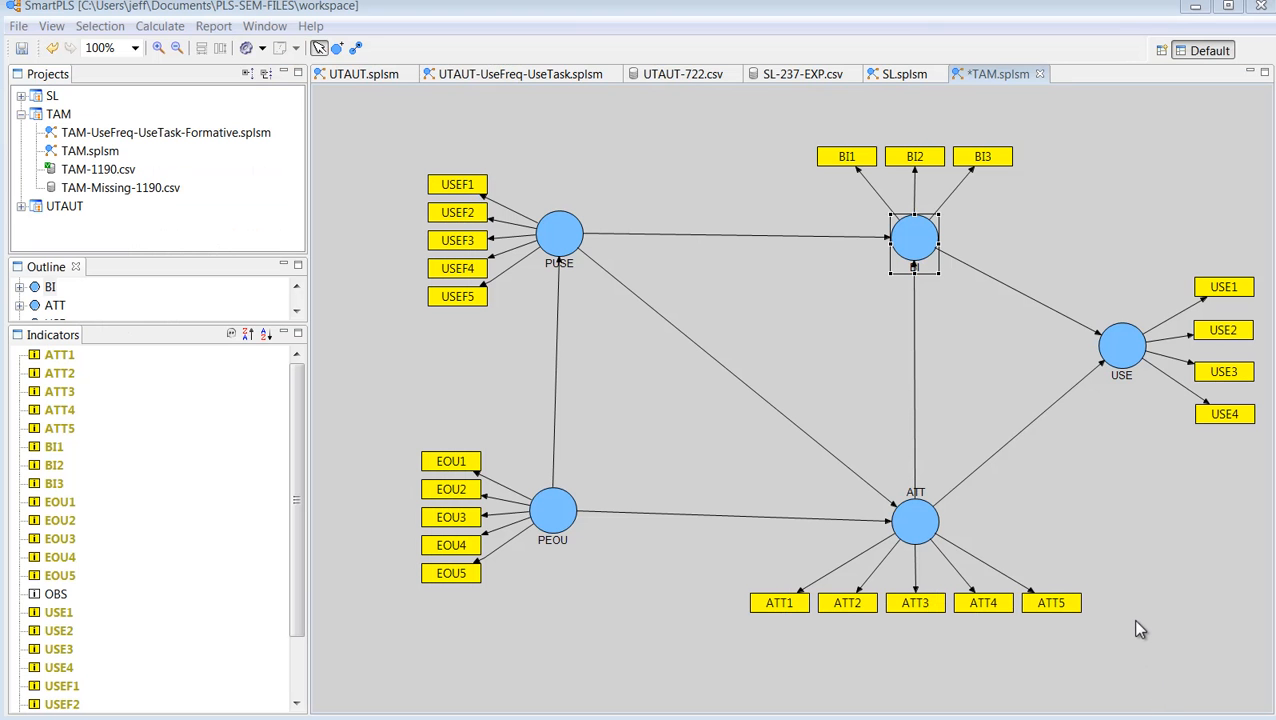
{"action": "left_click", "coordinate": [824, 336]}
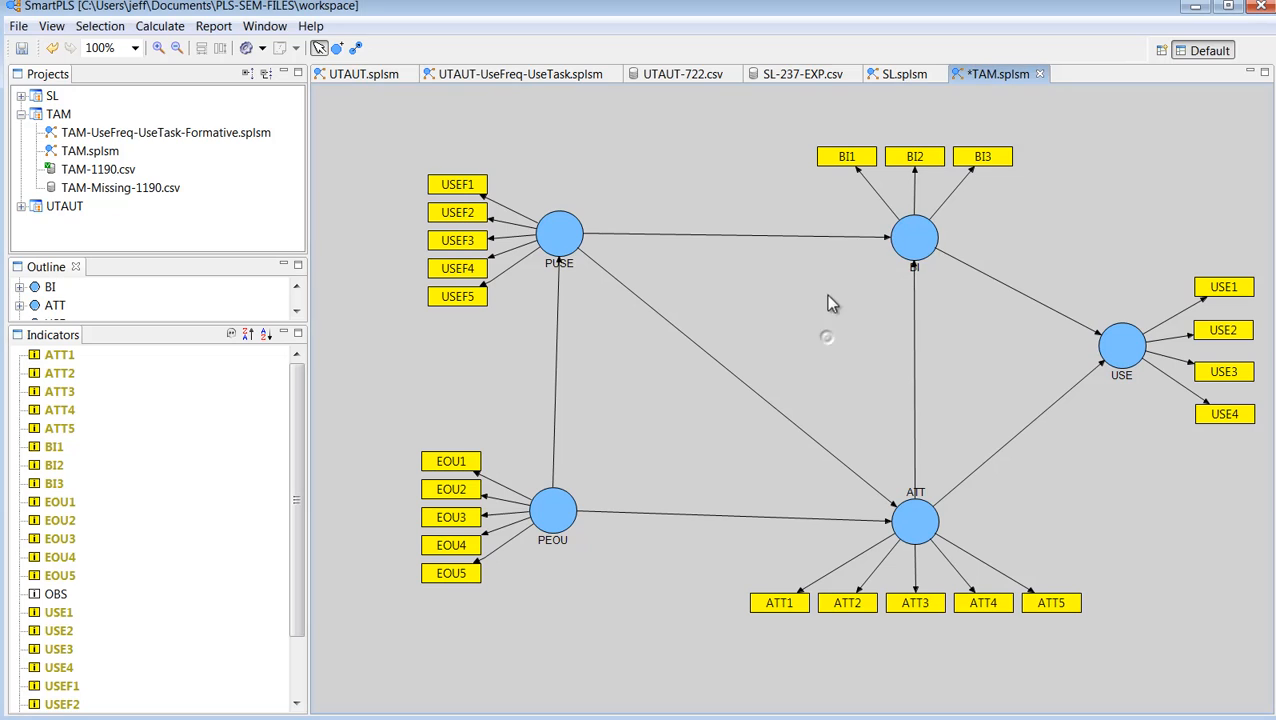
{"action": "left_click_drag", "start_coordinate": [565, 520], "coordinate": [581, 531]}
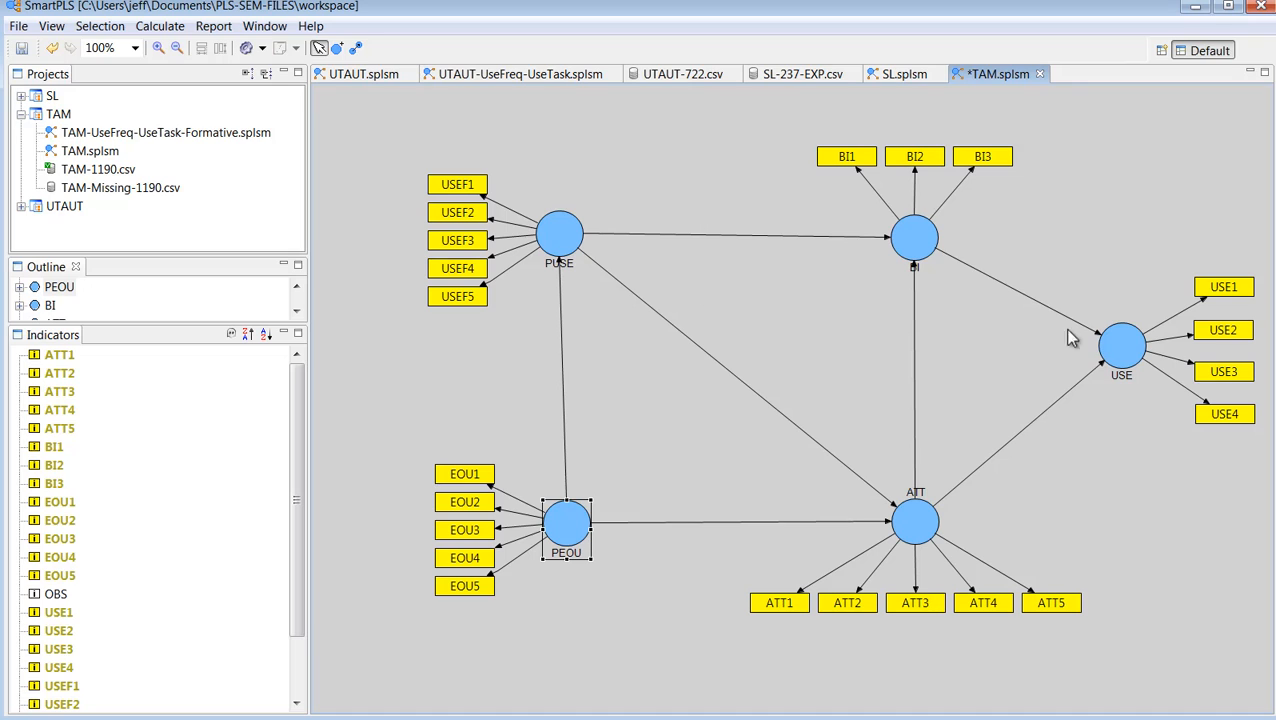
{"action": "left_click", "coordinate": [18, 26]}
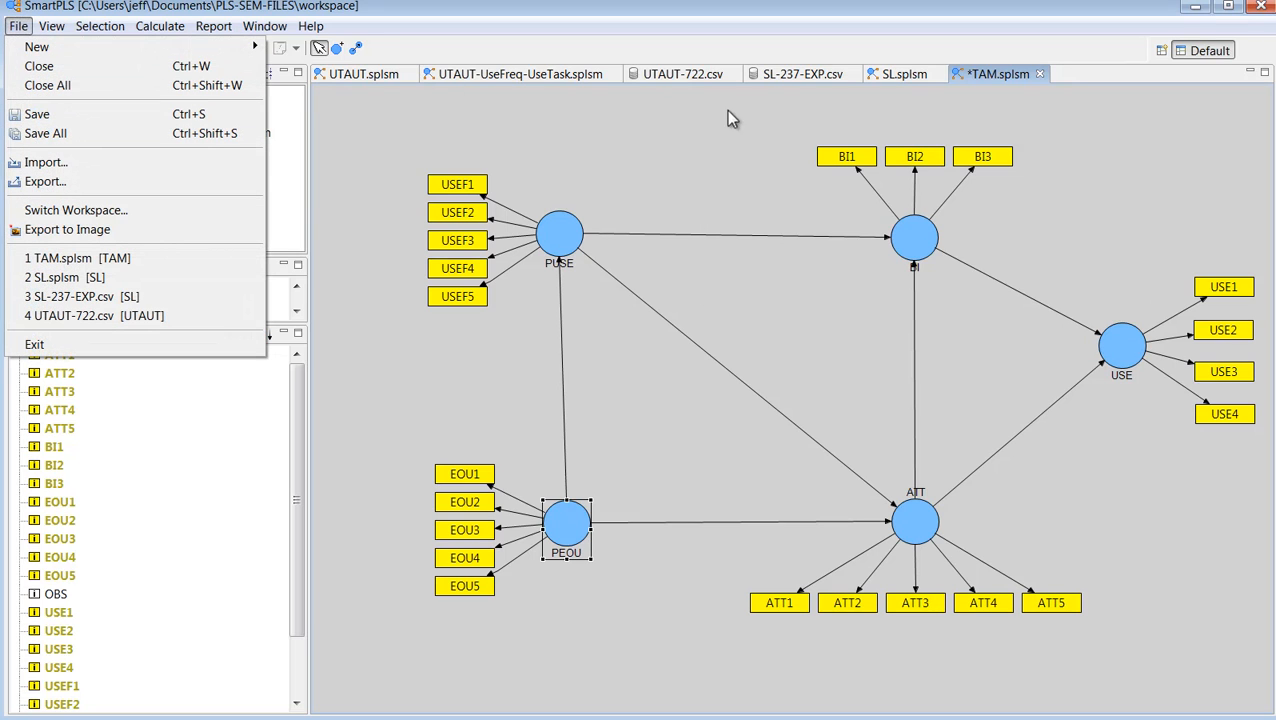
{"action": "left_click", "coordinate": [1203, 16]}
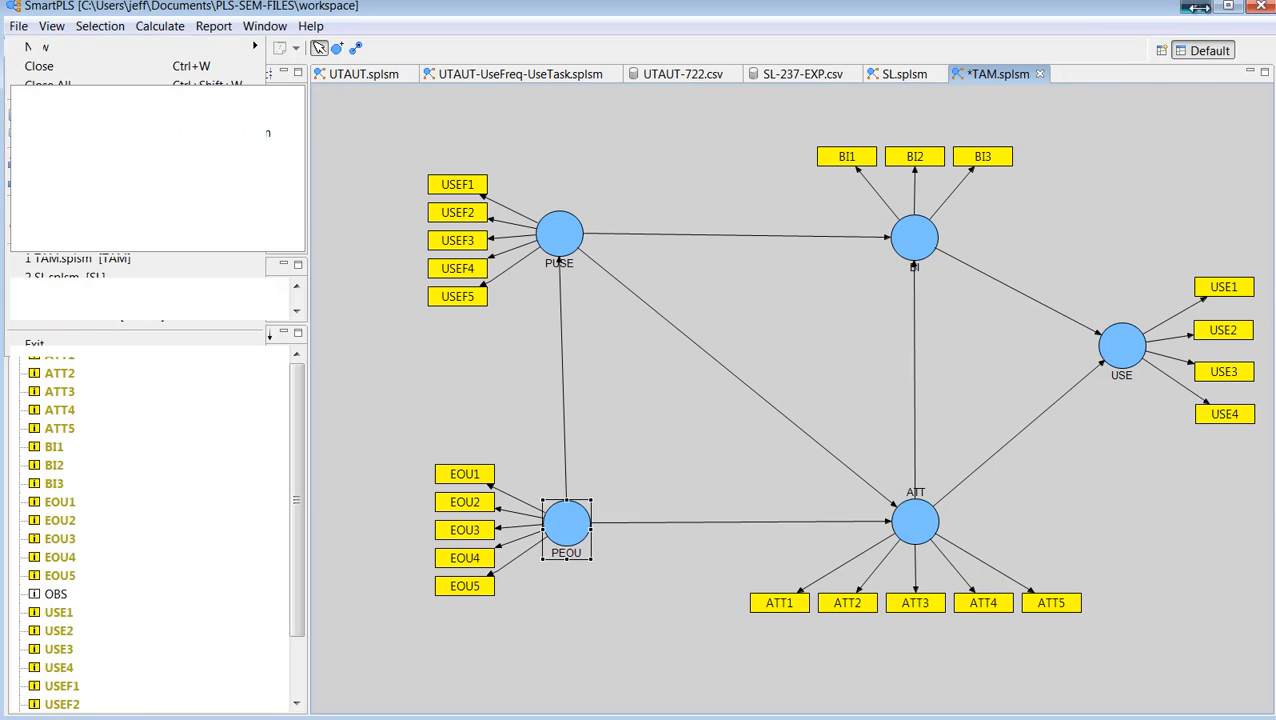
{"action": "left_click", "coordinate": [1196, 10]}
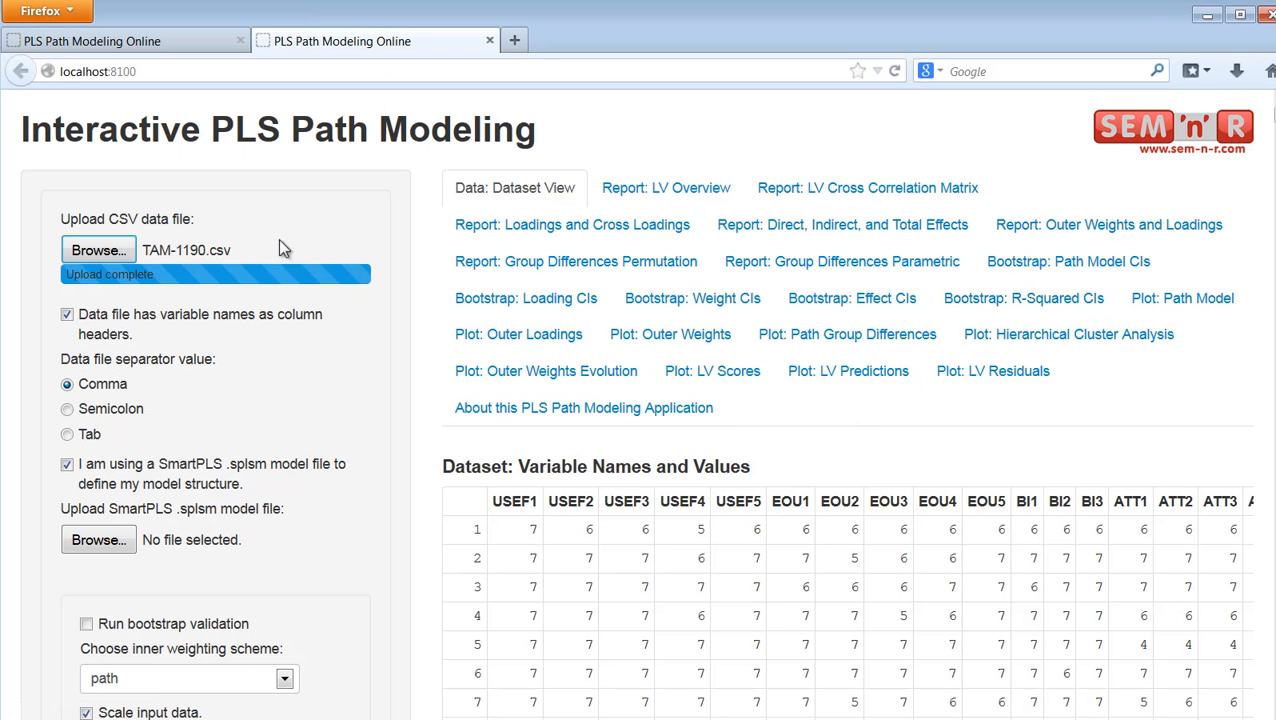
Step: Upload TAM-1190.splsm as the SmartPLS model file
{"action": "left_click", "coordinate": [95, 540]}
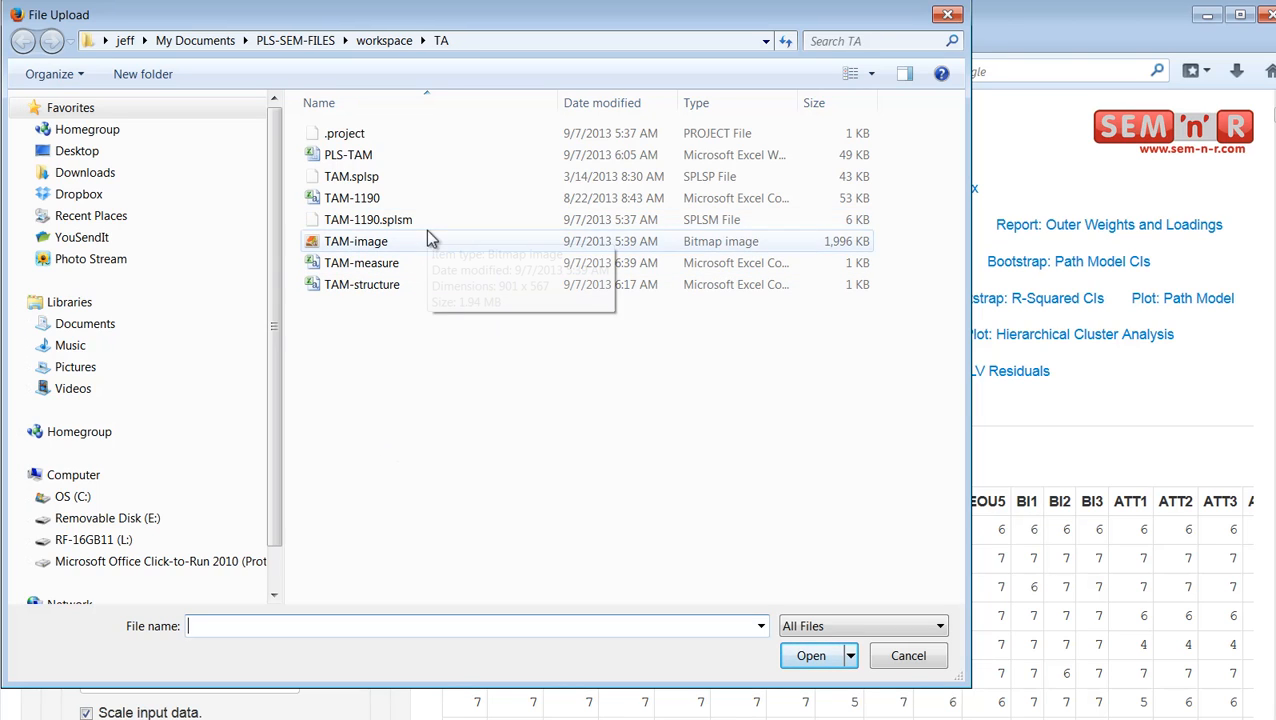
{"action": "left_click", "coordinate": [370, 222]}
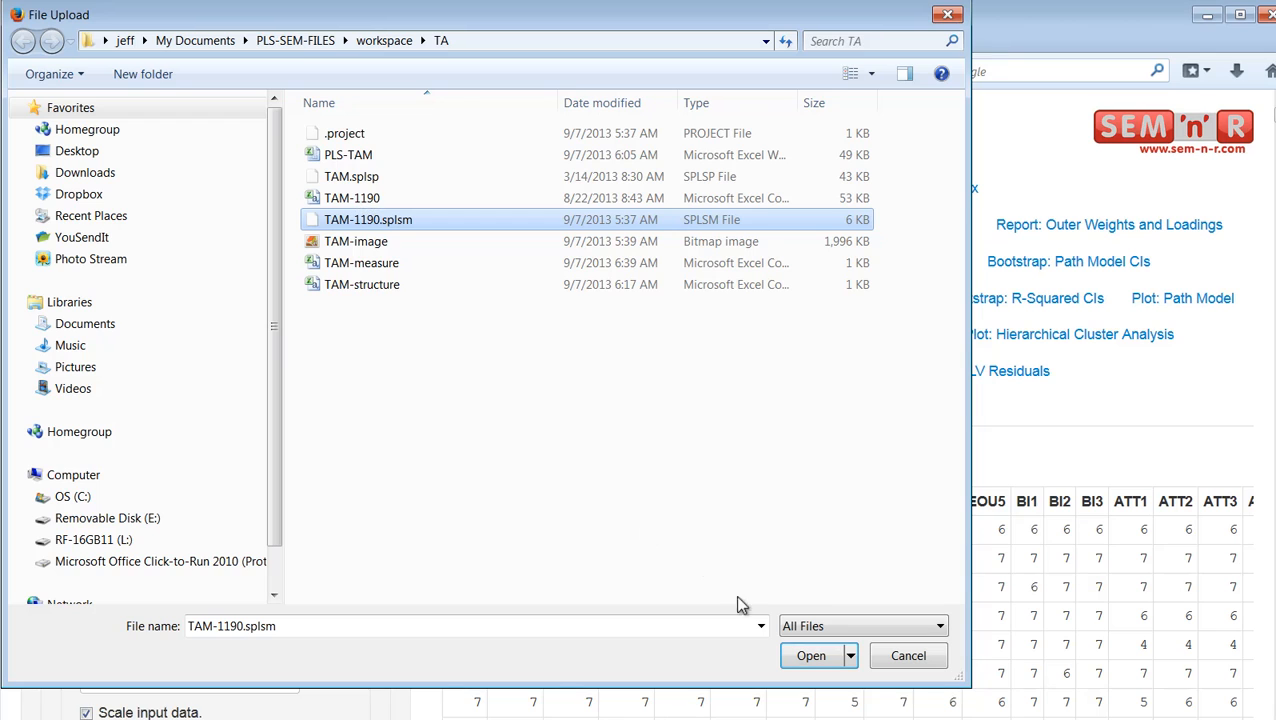
{"action": "left_click", "coordinate": [811, 656]}
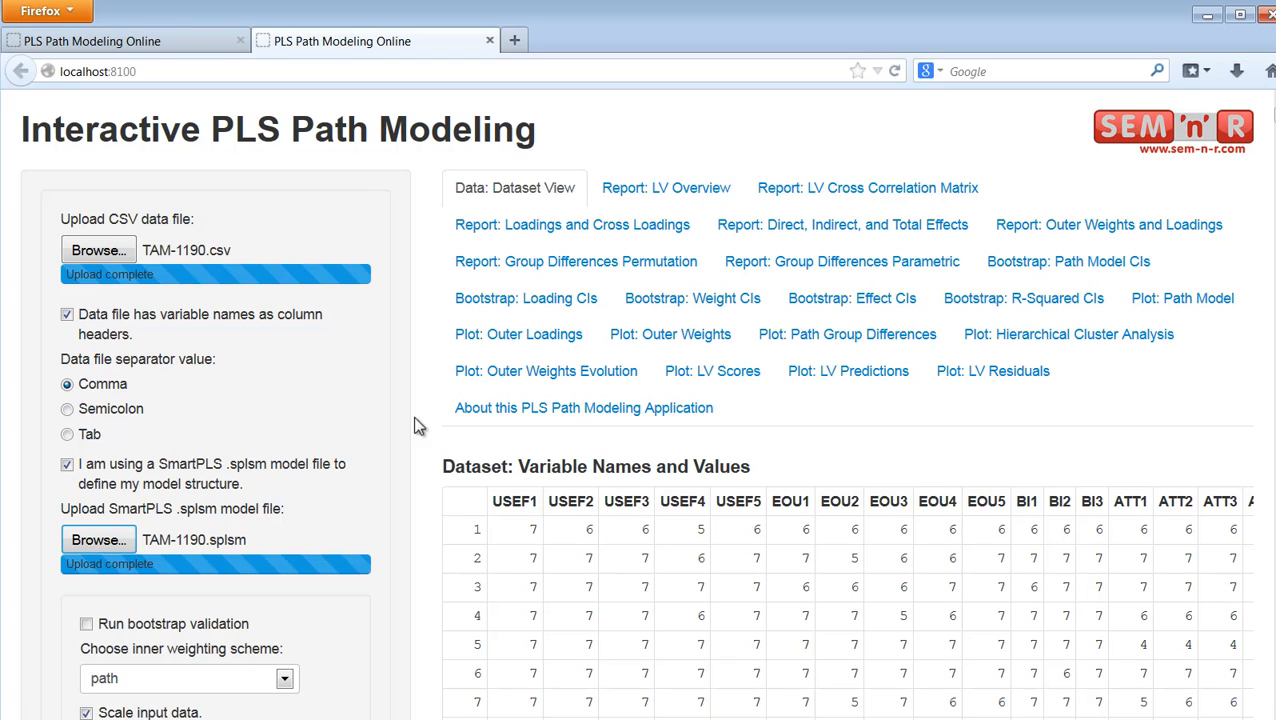
Step: Open the LV Overview report to examine the latent variable overview and reliability table
{"action": "left_click", "coordinate": [683, 200]}
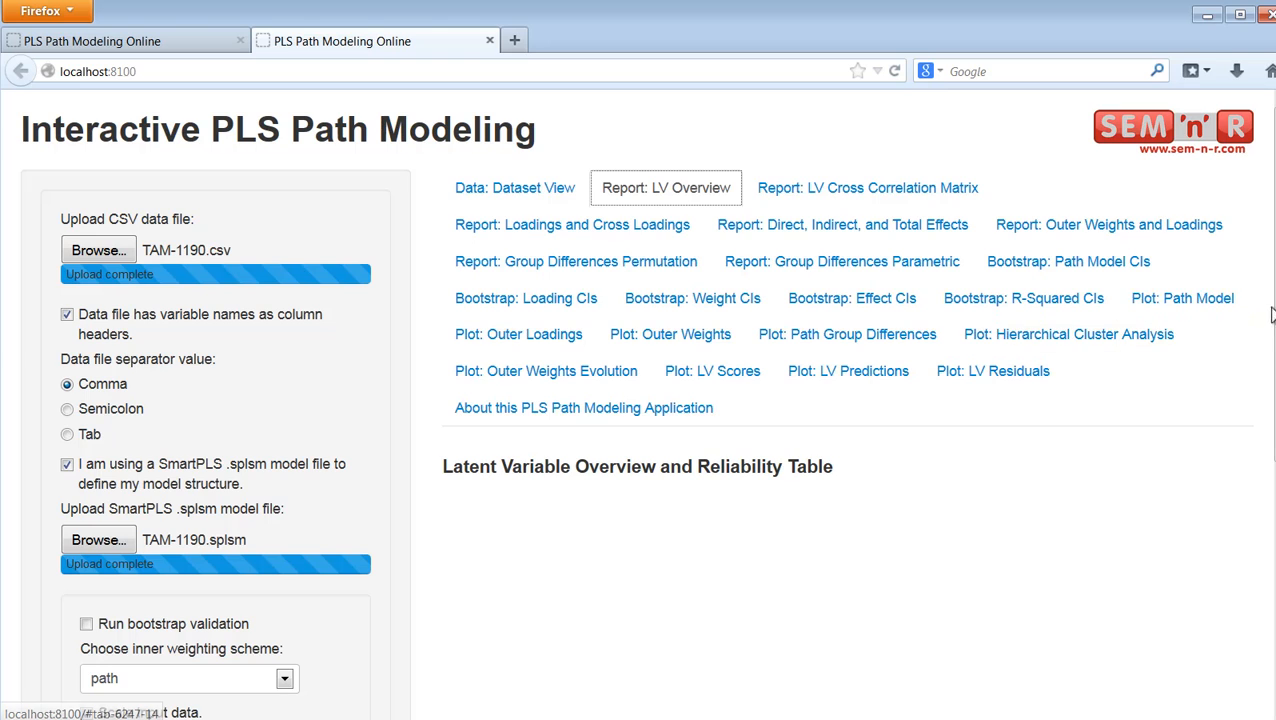
{"action": "scroll", "coordinate": [1260, 317], "scroll_direction": "down", "scroll_amount": 2}
{"action": "scroll", "coordinate": [1260, 317], "scroll_direction": "down", "scroll_amount": 2}
{"action": "scroll", "coordinate": [1260, 317], "scroll_direction": "up", "scroll_amount": 1}
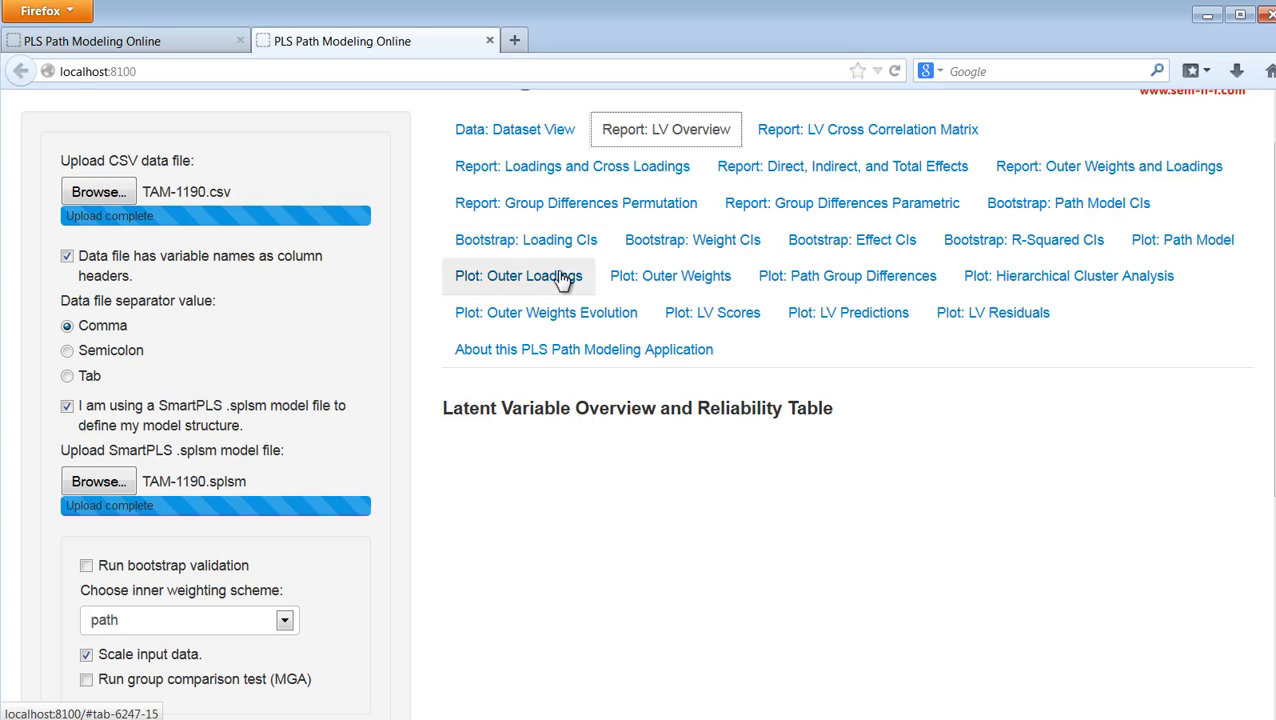
{"action": "left_click", "coordinate": [598, 168]}
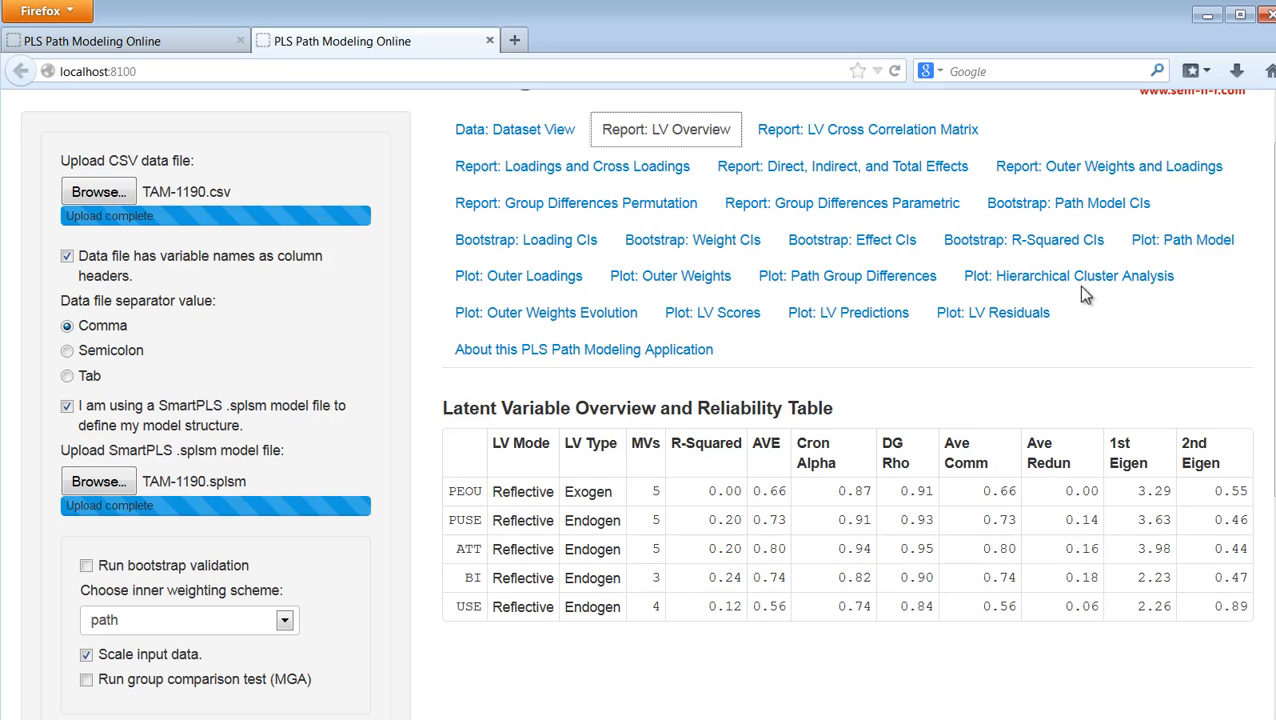
Step: Examine the LV Cross Correlation Matrix report and the Loadings and Cross Loadings report
{"action": "left_click", "coordinate": [892, 133]}
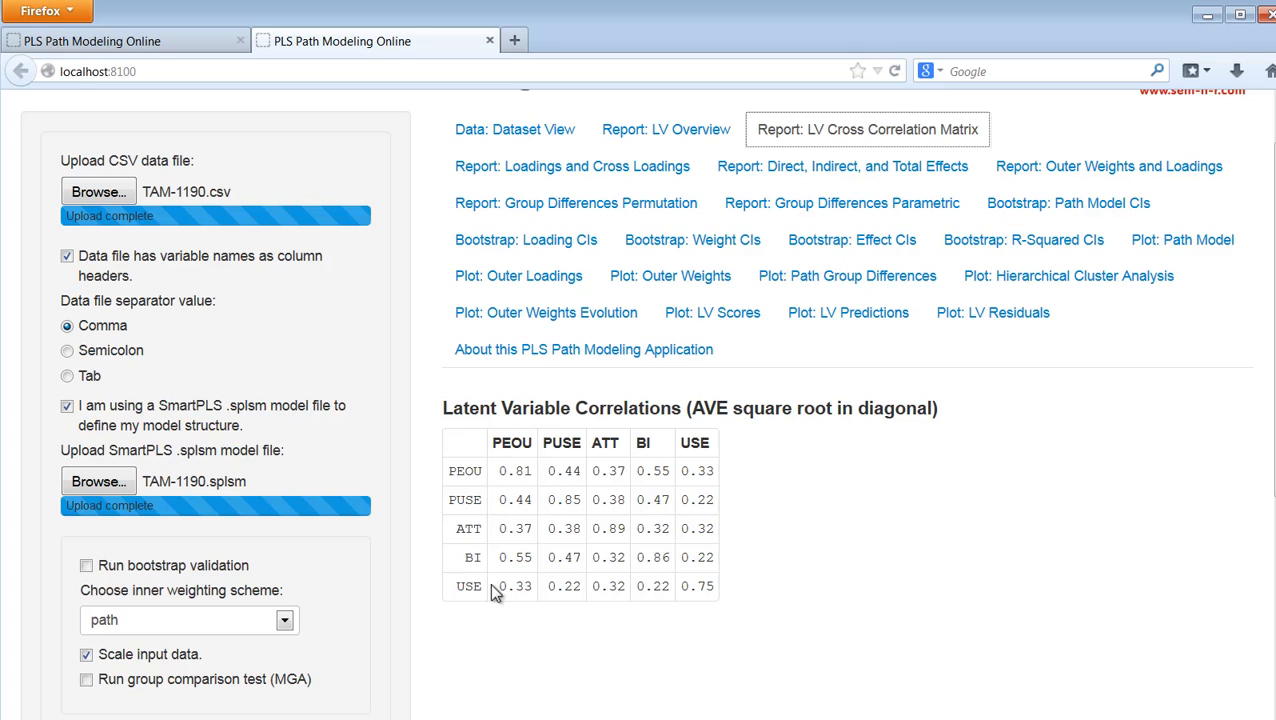
{"action": "left_click", "coordinate": [587, 173]}
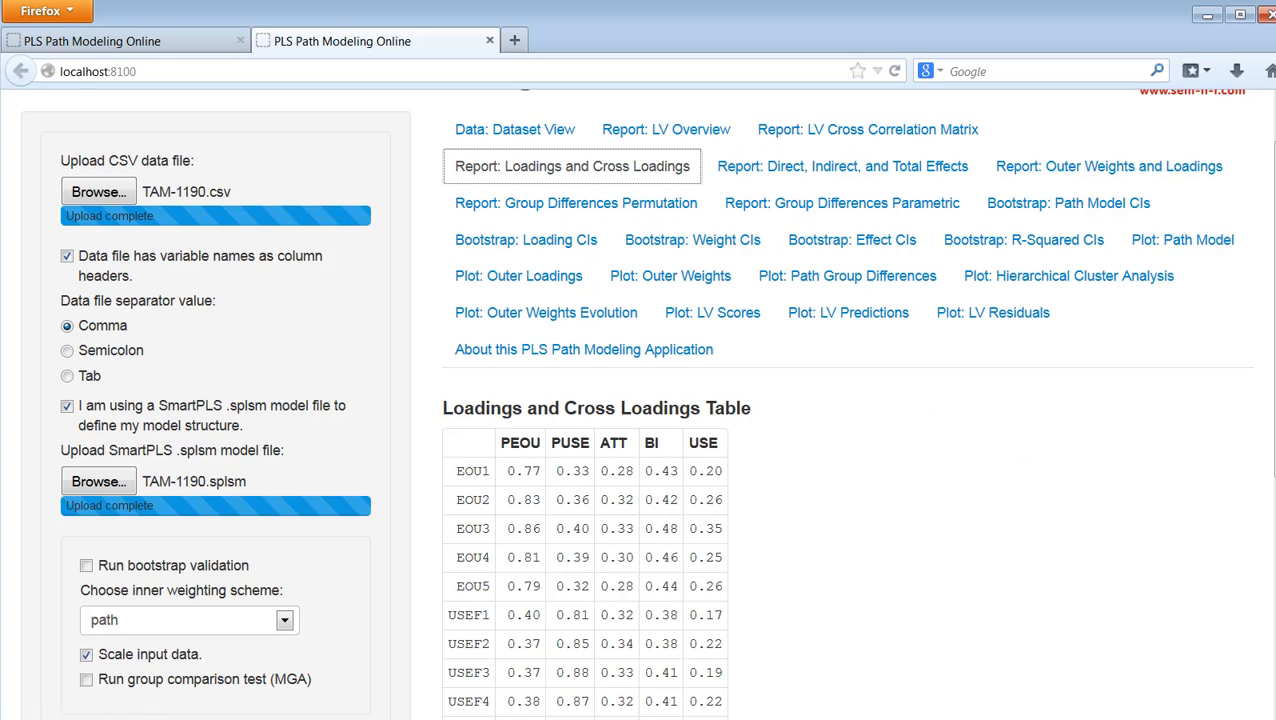
{"action": "scroll", "coordinate": [1268, 513], "scroll_direction": "down", "scroll_amount": 5}
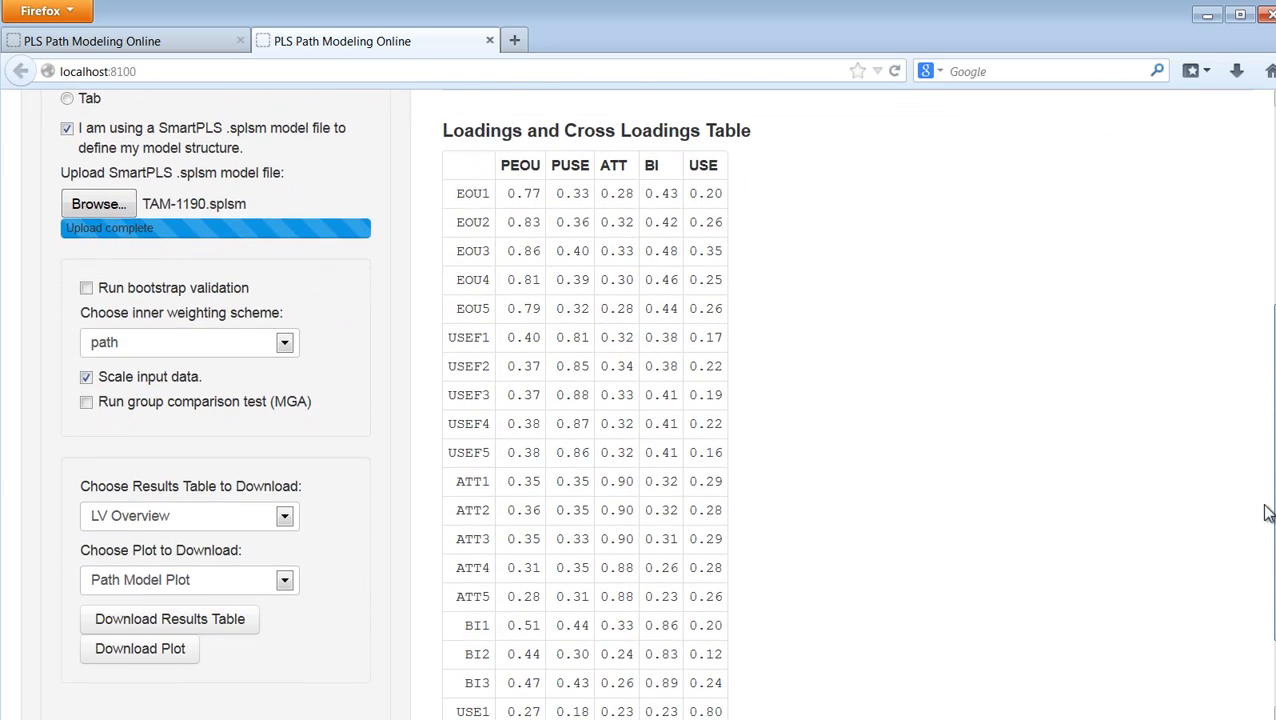
{"action": "scroll", "coordinate": [1268, 513], "scroll_direction": "up", "scroll_amount": 5}
Step: Examine the Direct, Indirect, and Total Effects report for the path relationships
{"action": "left_click", "coordinate": [860, 230]}
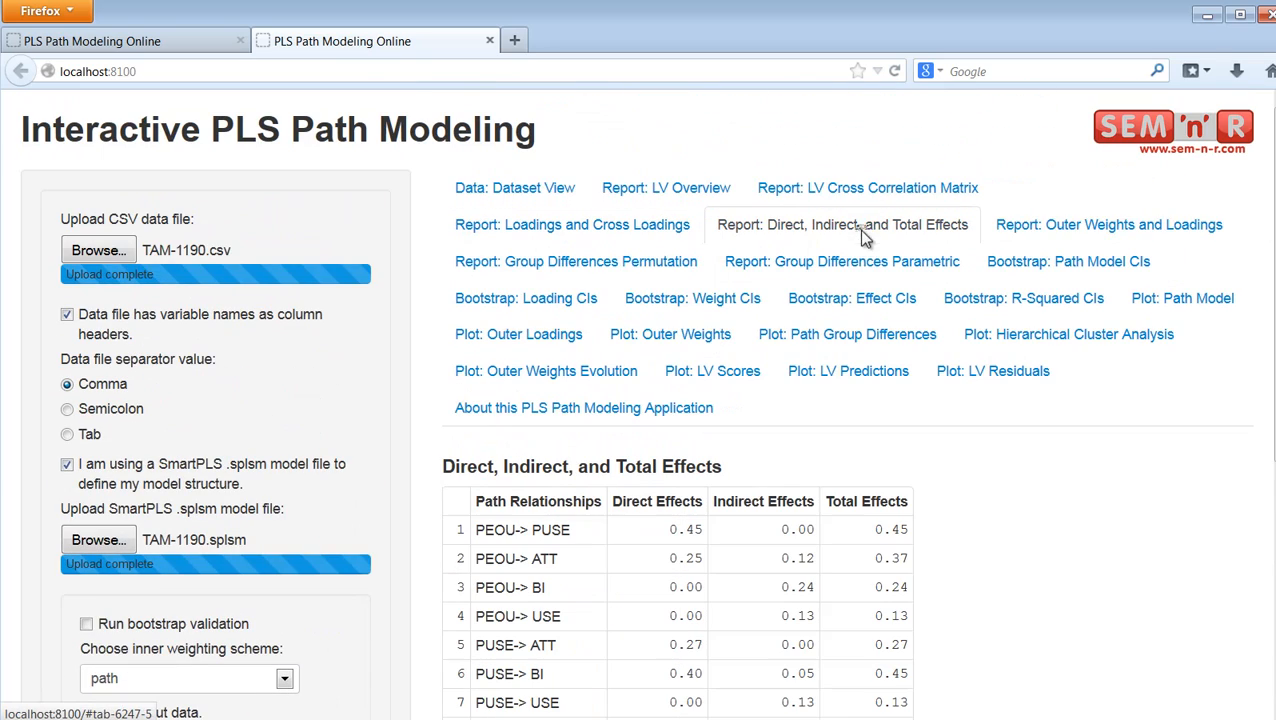
{"action": "scroll", "coordinate": [1270, 345], "scroll_direction": "down", "scroll_amount": 3}
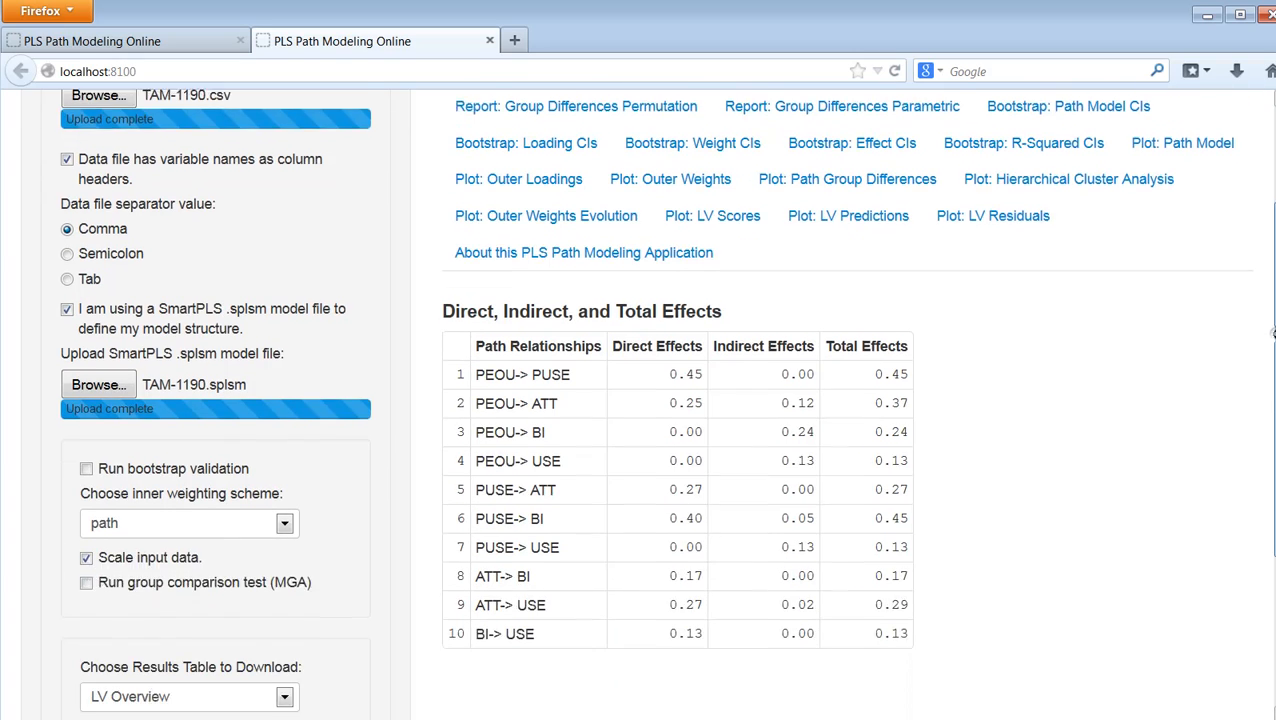
{"action": "scroll", "coordinate": [1272, 334], "scroll_direction": "down", "scroll_amount": 1}
{"action": "scroll", "coordinate": [1270, 340], "scroll_direction": "up", "scroll_amount": 4}
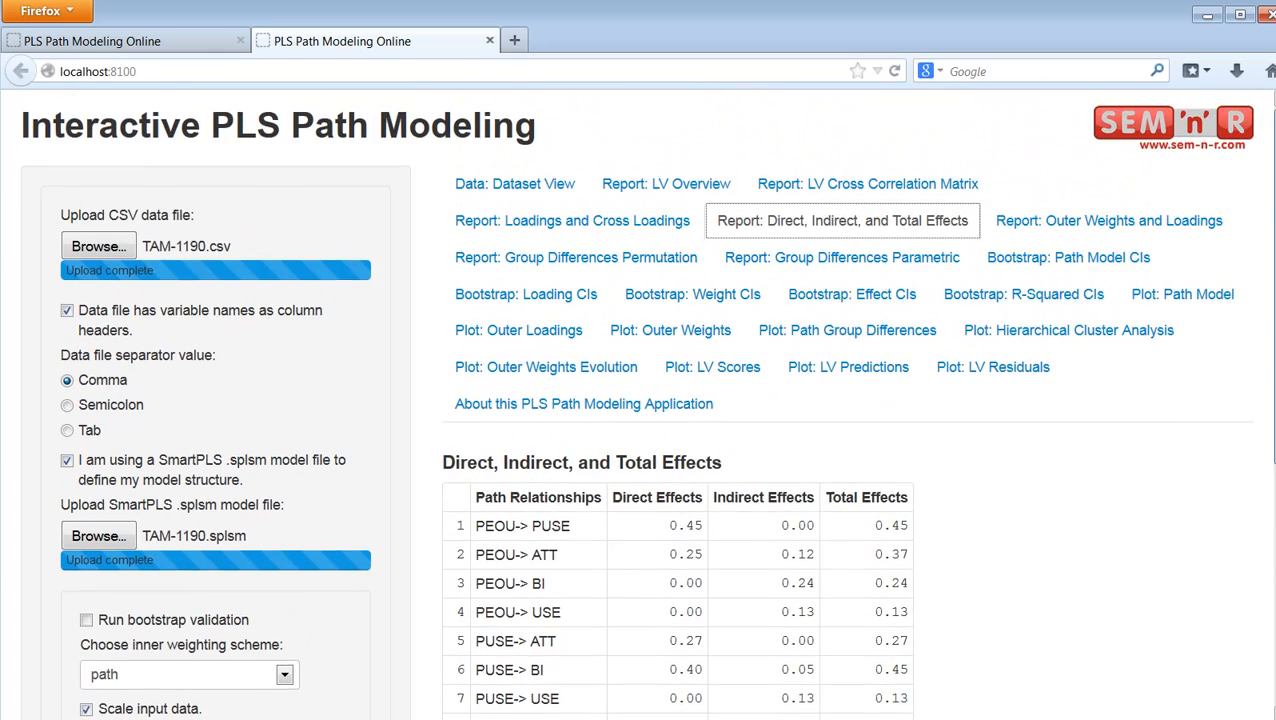
Step: Examine the Outer Weights and Loadings report for the measurement model
{"action": "scroll", "coordinate": [1270, 340], "scroll_direction": "down", "scroll_amount": 1}
{"action": "left_click", "coordinate": [1138, 185]}
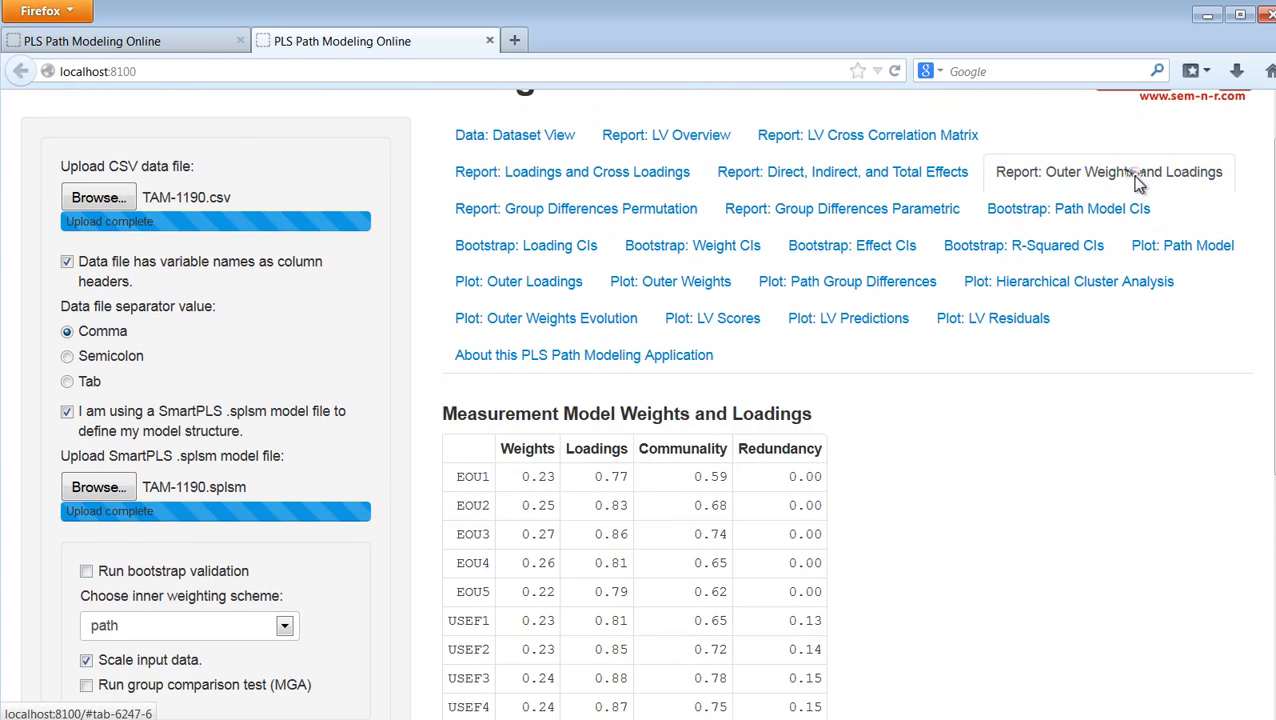
{"action": "scroll", "coordinate": [1270, 340], "scroll_direction": "down", "scroll_amount": 1}
{"action": "scroll", "coordinate": [1272, 461], "scroll_direction": "down", "scroll_amount": 3}
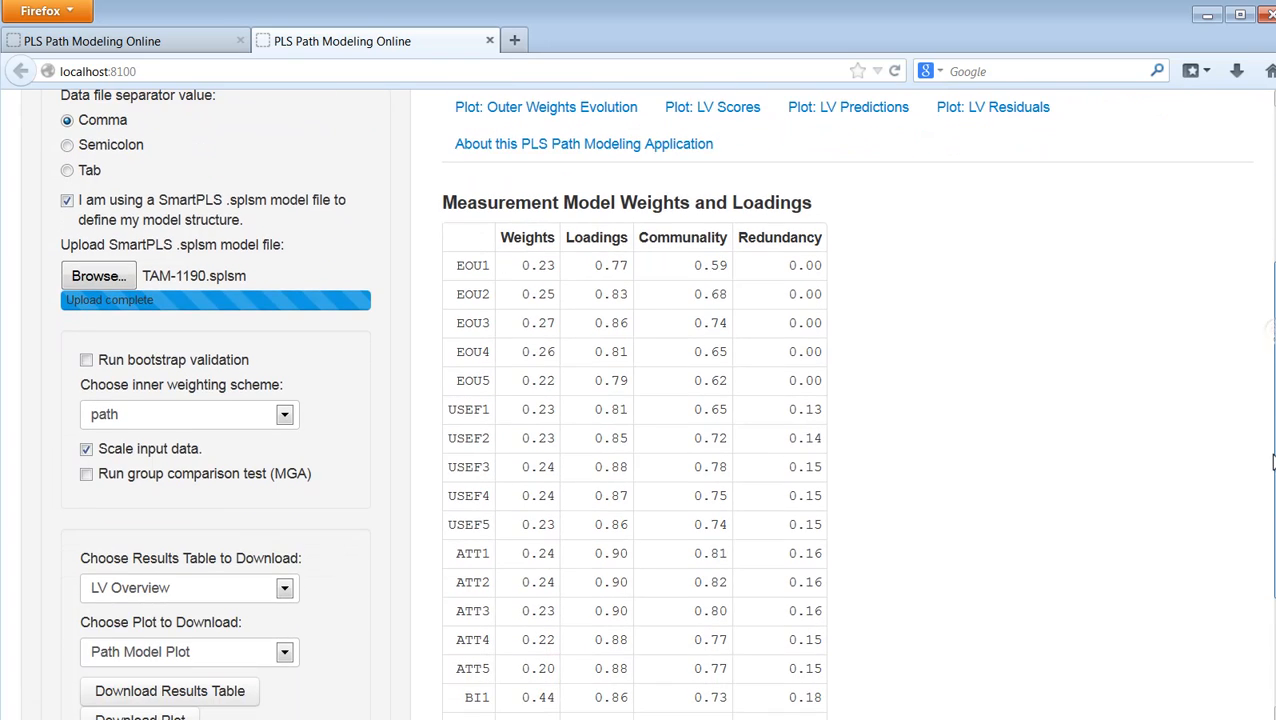
{"action": "scroll", "coordinate": [1272, 461], "scroll_direction": "up", "scroll_amount": 5}
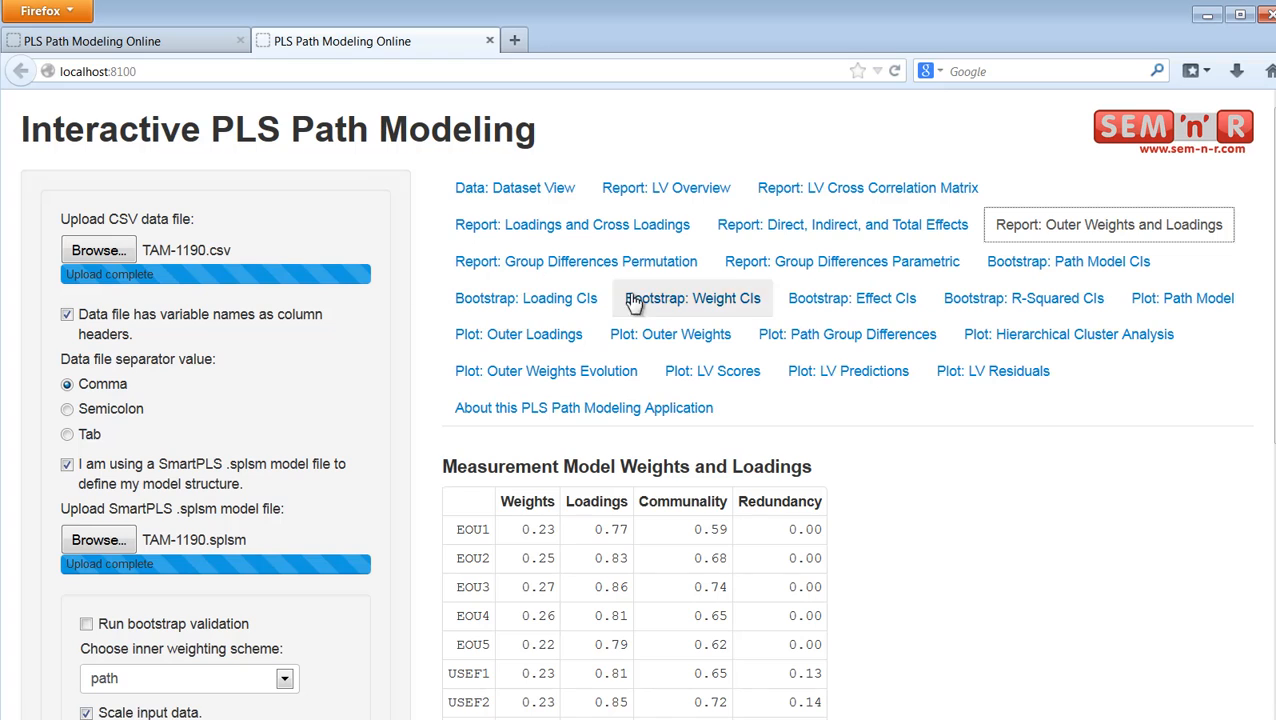
Step: Check the bootstrap confidence interval reports for the path model, loadings, weights and effects
{"action": "left_click", "coordinate": [1090, 273]}
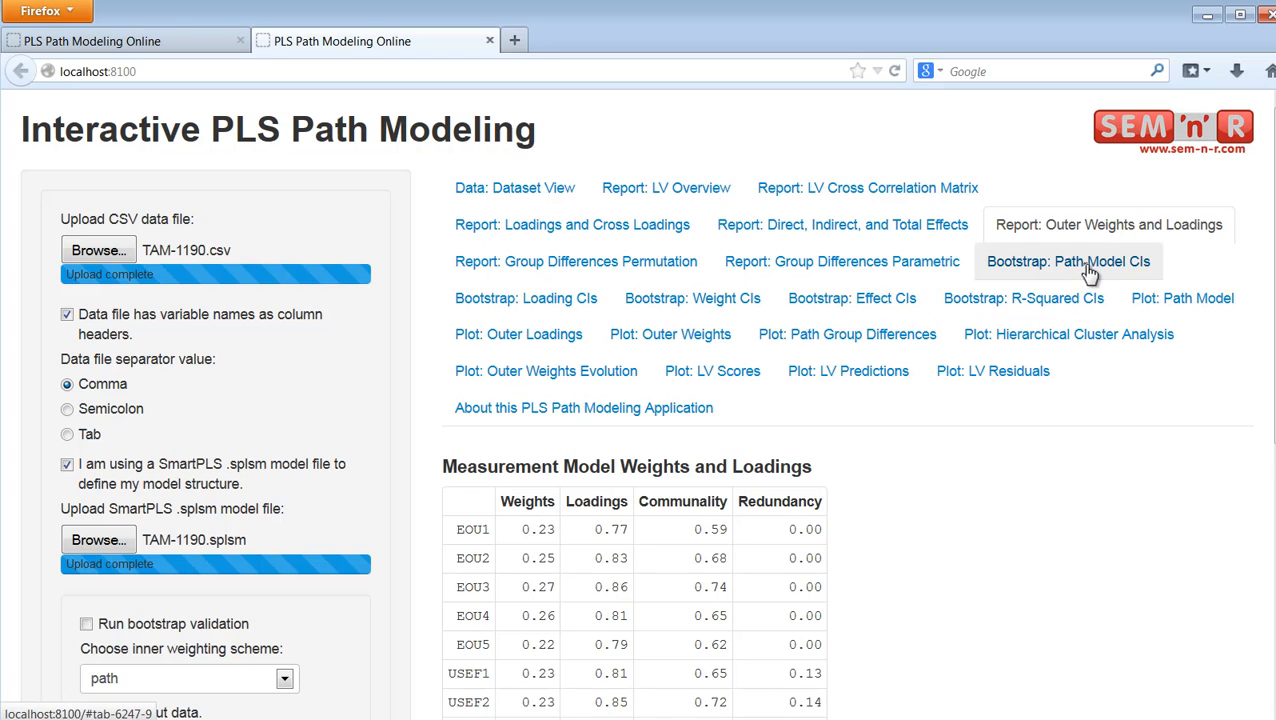
{"action": "left_click", "coordinate": [557, 313]}
{"action": "left_click", "coordinate": [673, 316]}
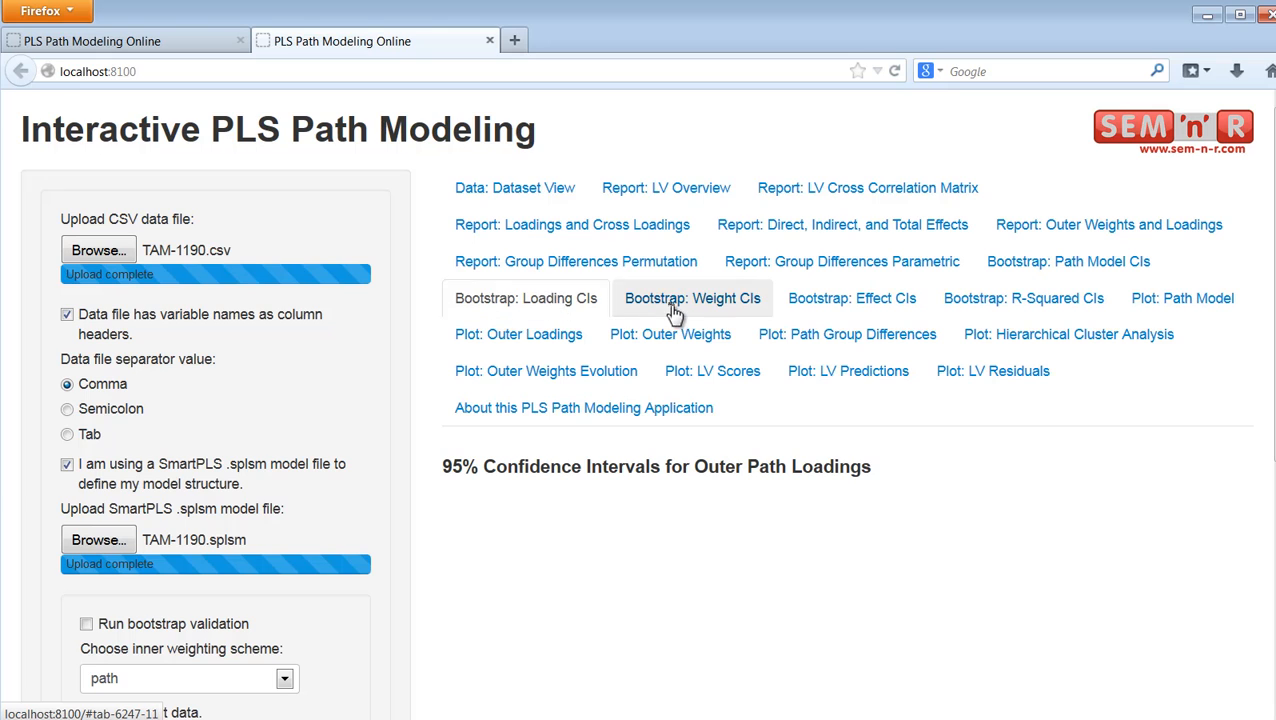
{"action": "left_click", "coordinate": [810, 313]}
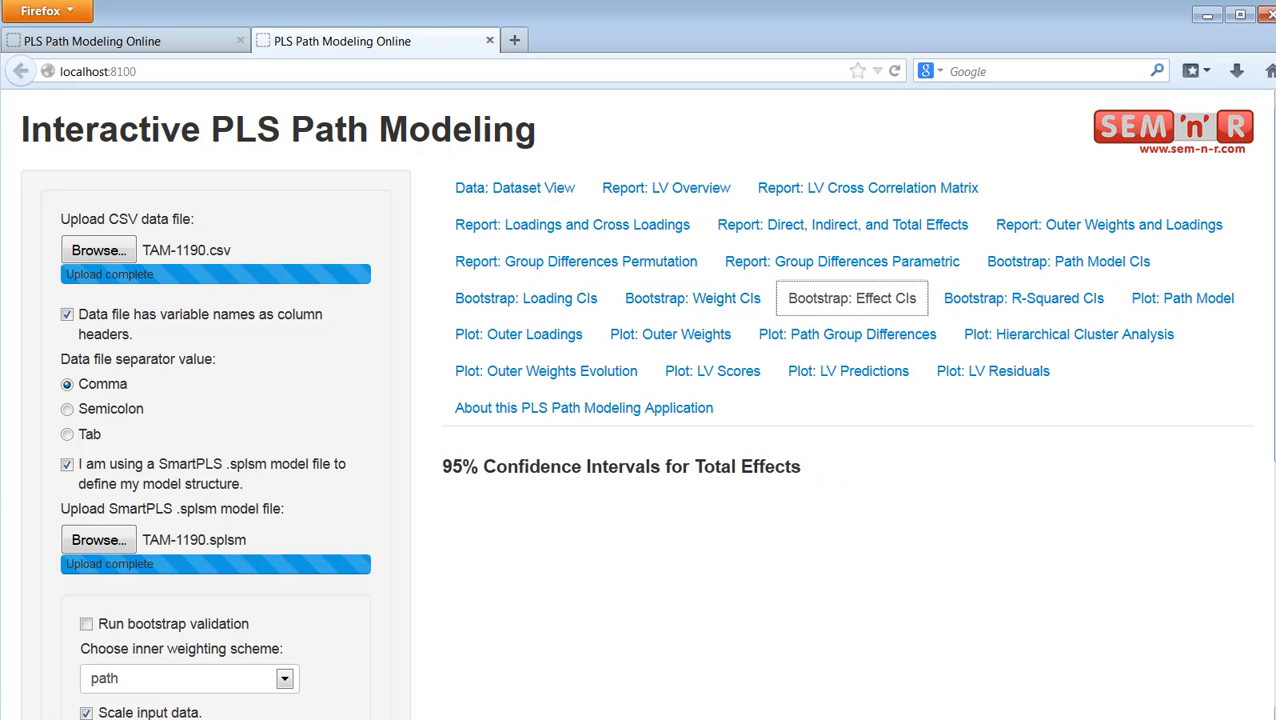
Step: Turn on bootstrap validation and set the number of bootstrap resamples to 200
{"action": "scroll", "coordinate": [1270, 296], "scroll_direction": "down", "scroll_amount": 1}
{"action": "scroll", "coordinate": [1267, 400], "scroll_direction": "down", "scroll_amount": 3}
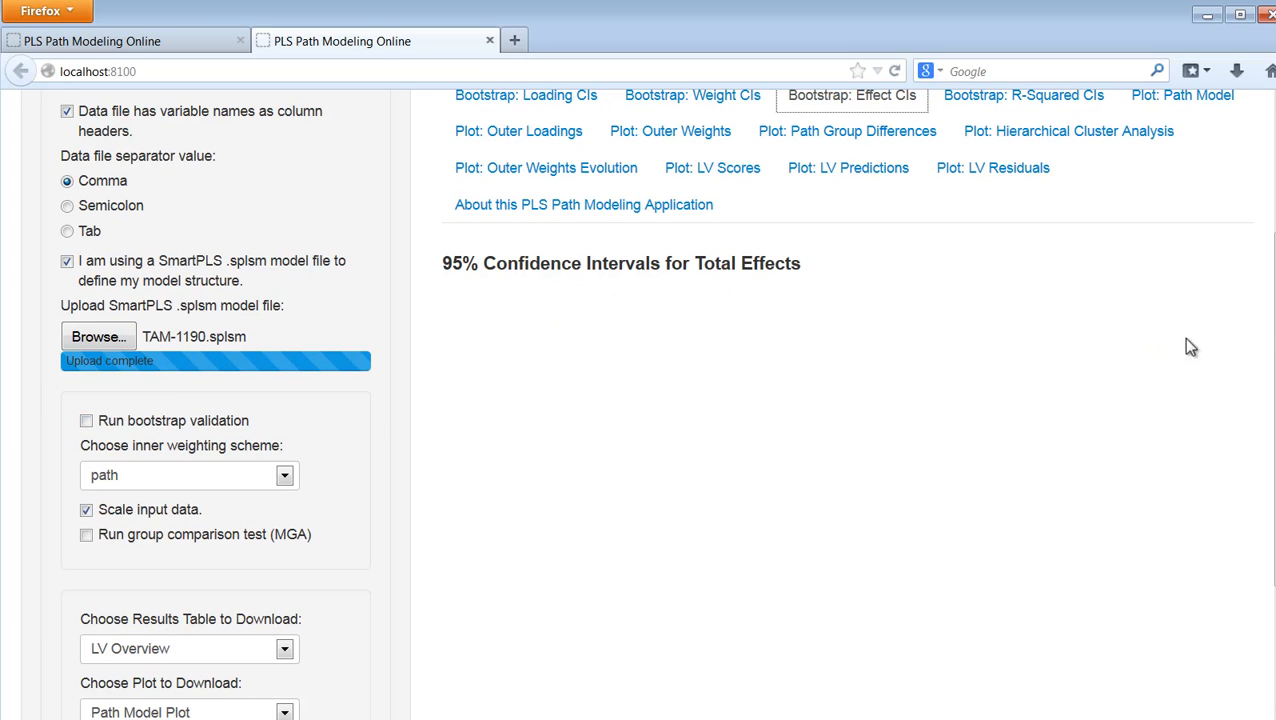
{"action": "scroll", "coordinate": [1270, 320], "scroll_direction": "up", "scroll_amount": 1}
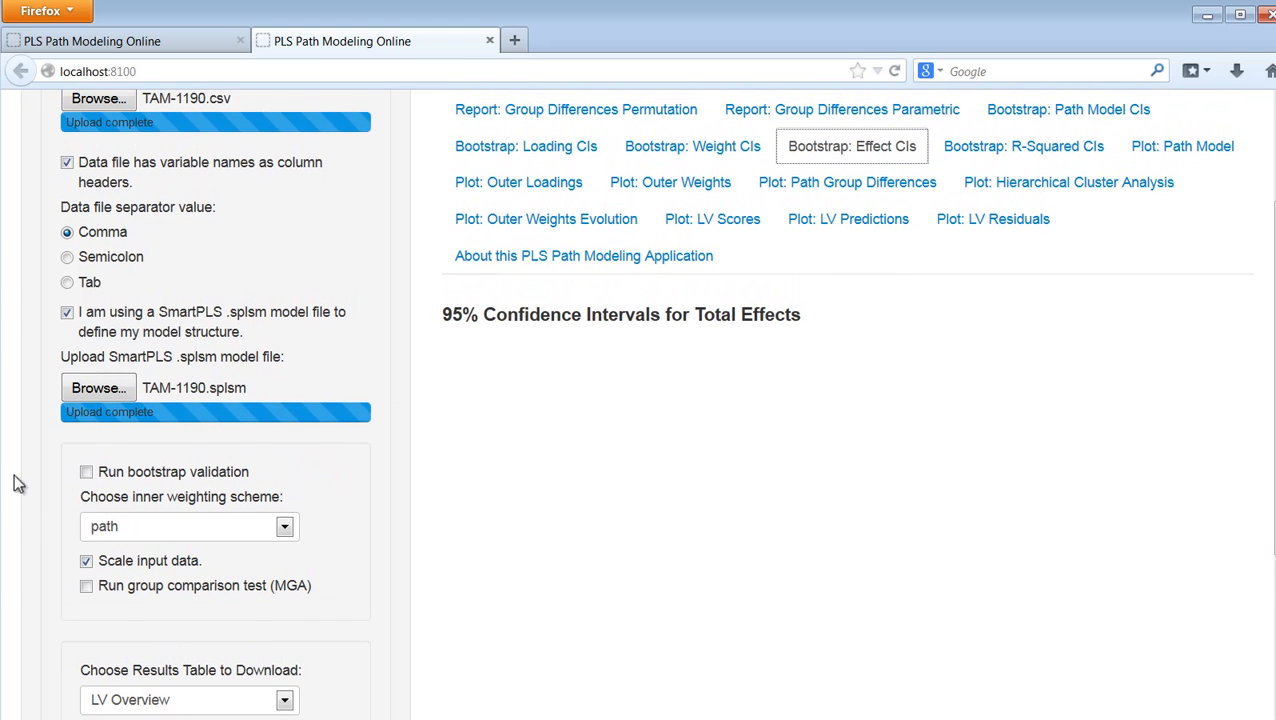
{"action": "left_click", "coordinate": [86, 471]}
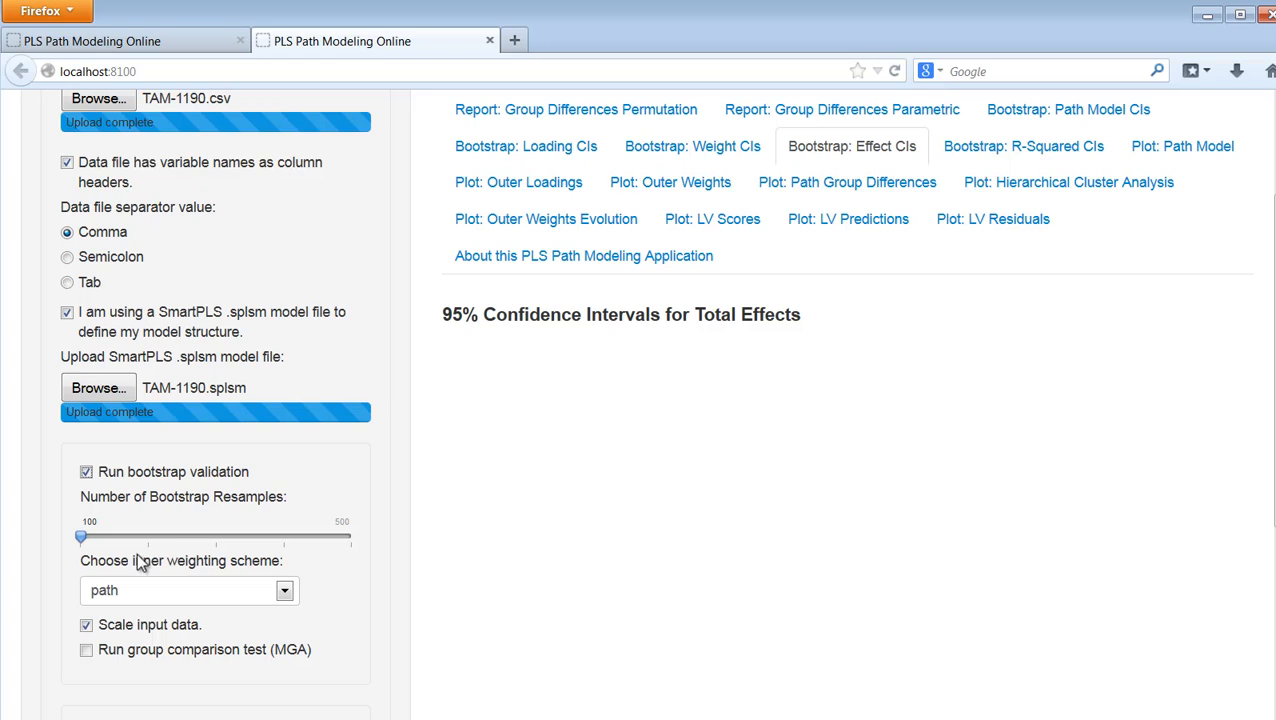
{"action": "left_click_drag", "start_coordinate": [82, 537], "coordinate": [256, 553]}
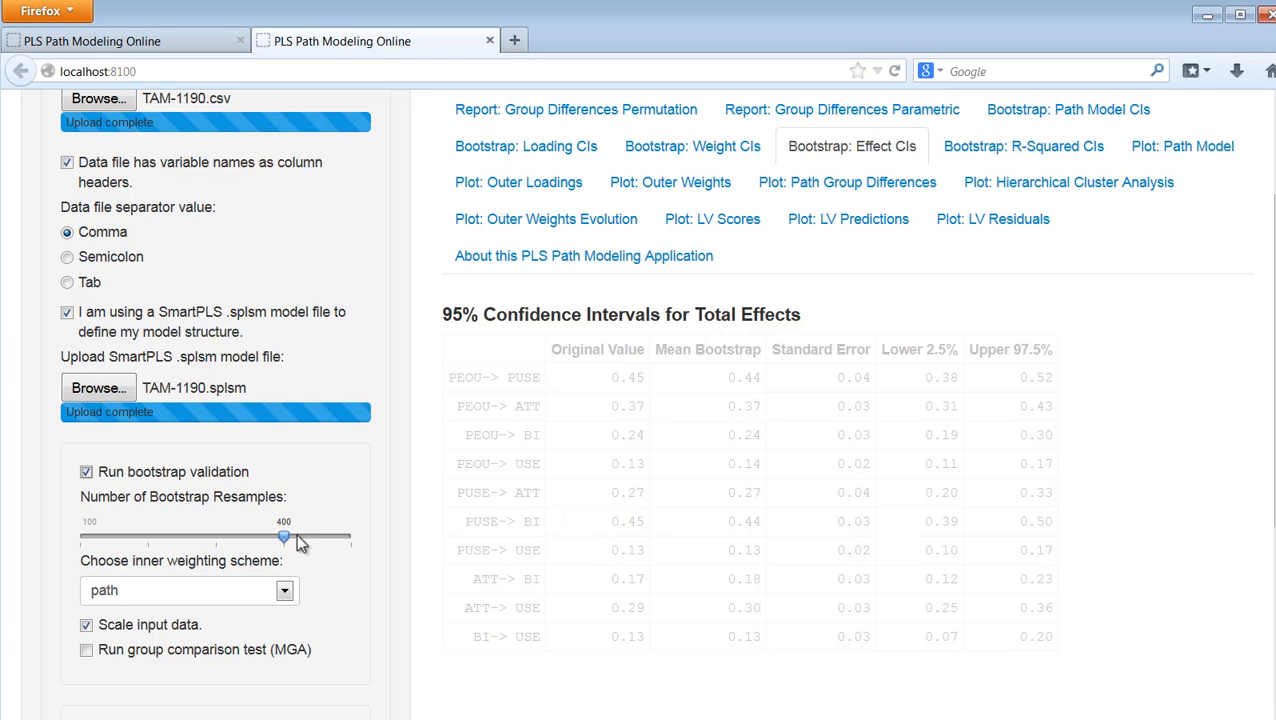
{"action": "left_click_drag", "start_coordinate": [291, 536], "coordinate": [193, 542]}
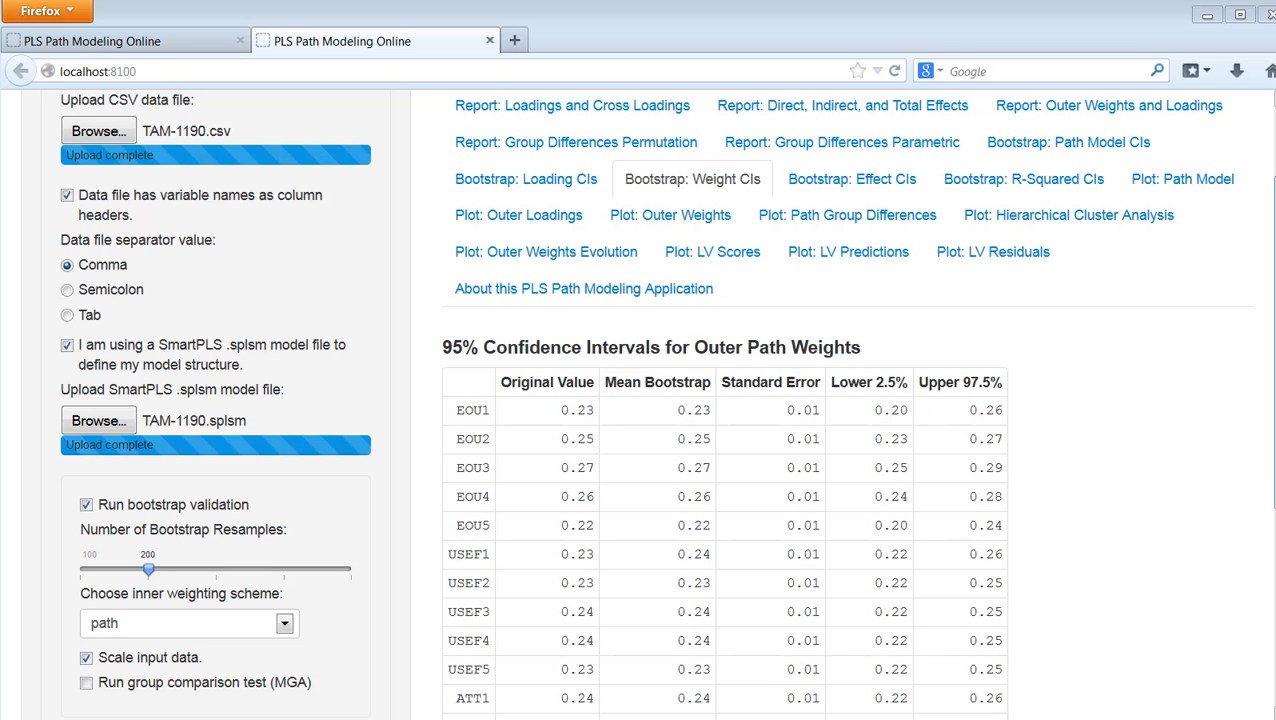
Step: Review the bootstrap confidence intervals for the total effects and the R-squared values
{"action": "left_click_drag", "start_coordinate": [1275, 343], "coordinate": [1275, 317]}
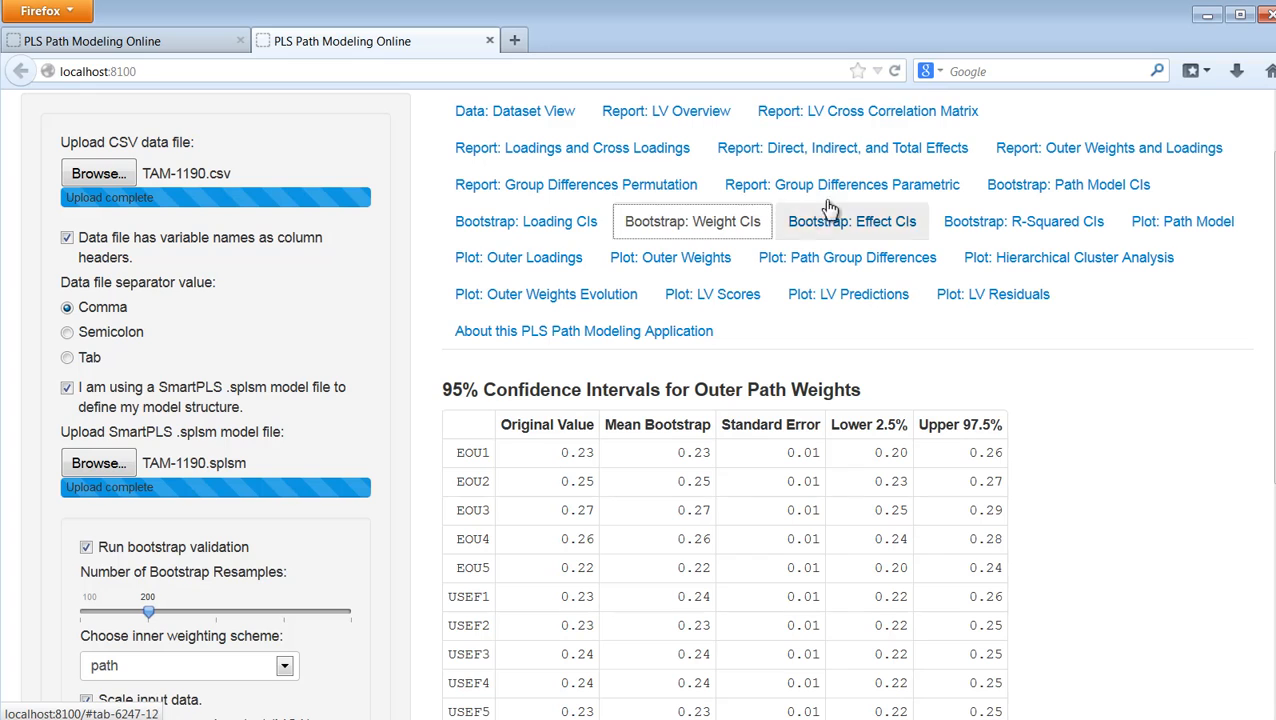
{"action": "left_click", "coordinate": [1068, 185]}
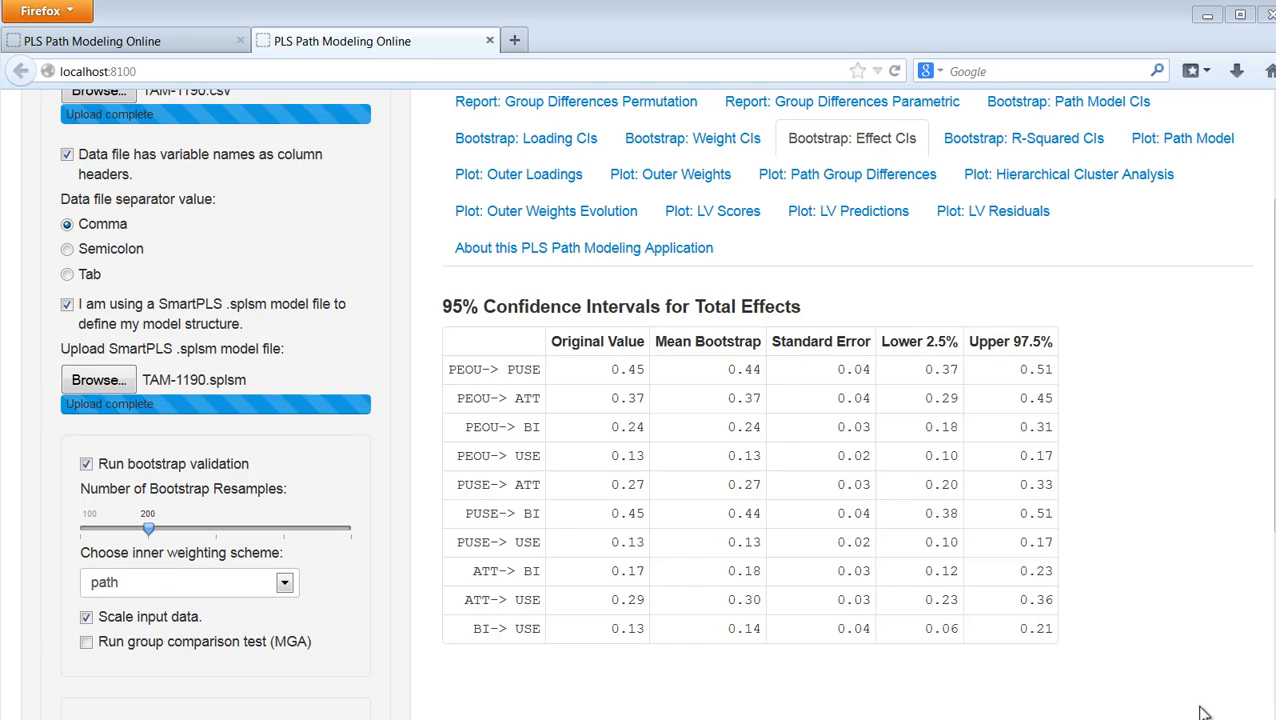
{"action": "left_click", "coordinate": [1034, 137]}
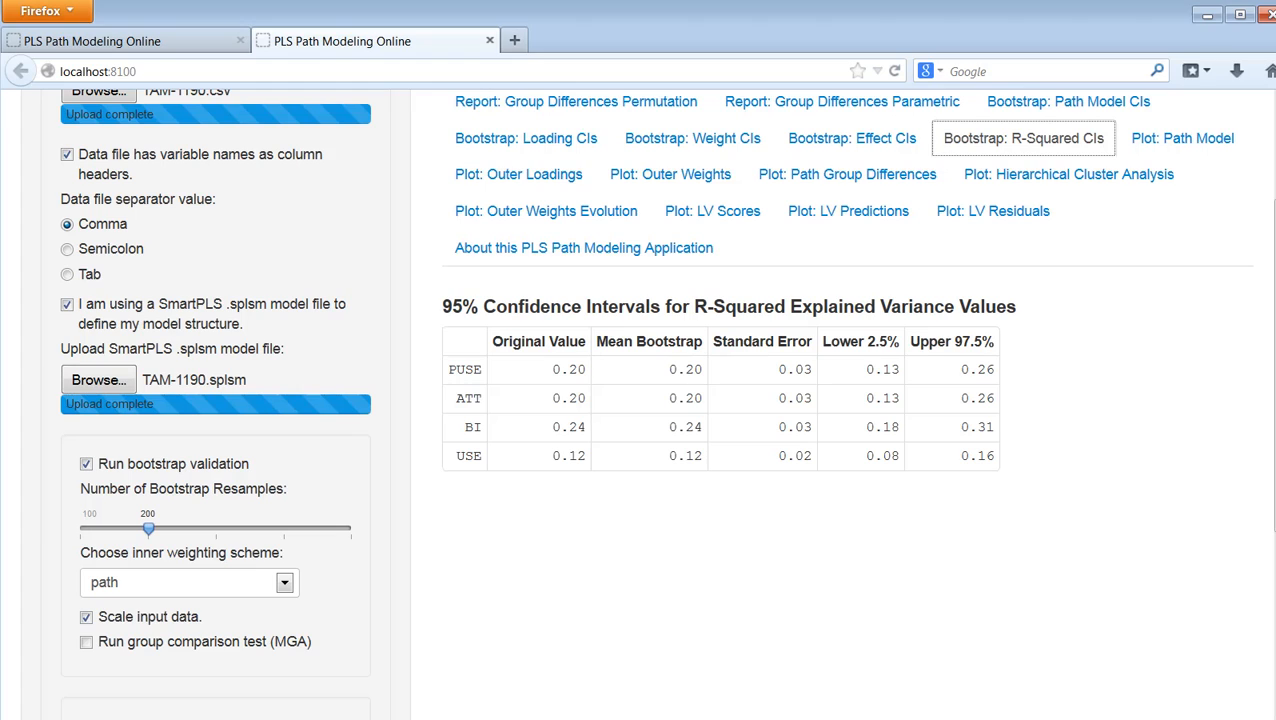
{"action": "left_click", "coordinate": [1207, 636]}
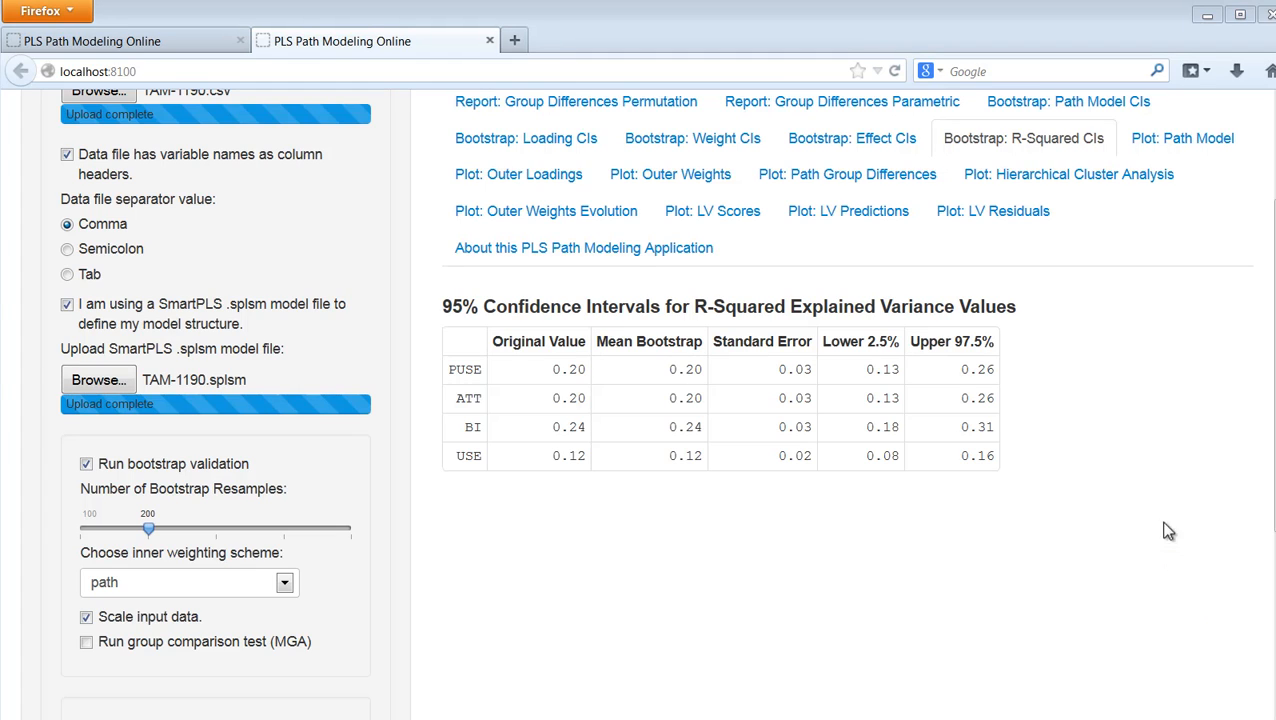
Step: Examine the path model plot with the coefficients between the latent variables
{"action": "left_click", "coordinate": [1210, 142]}
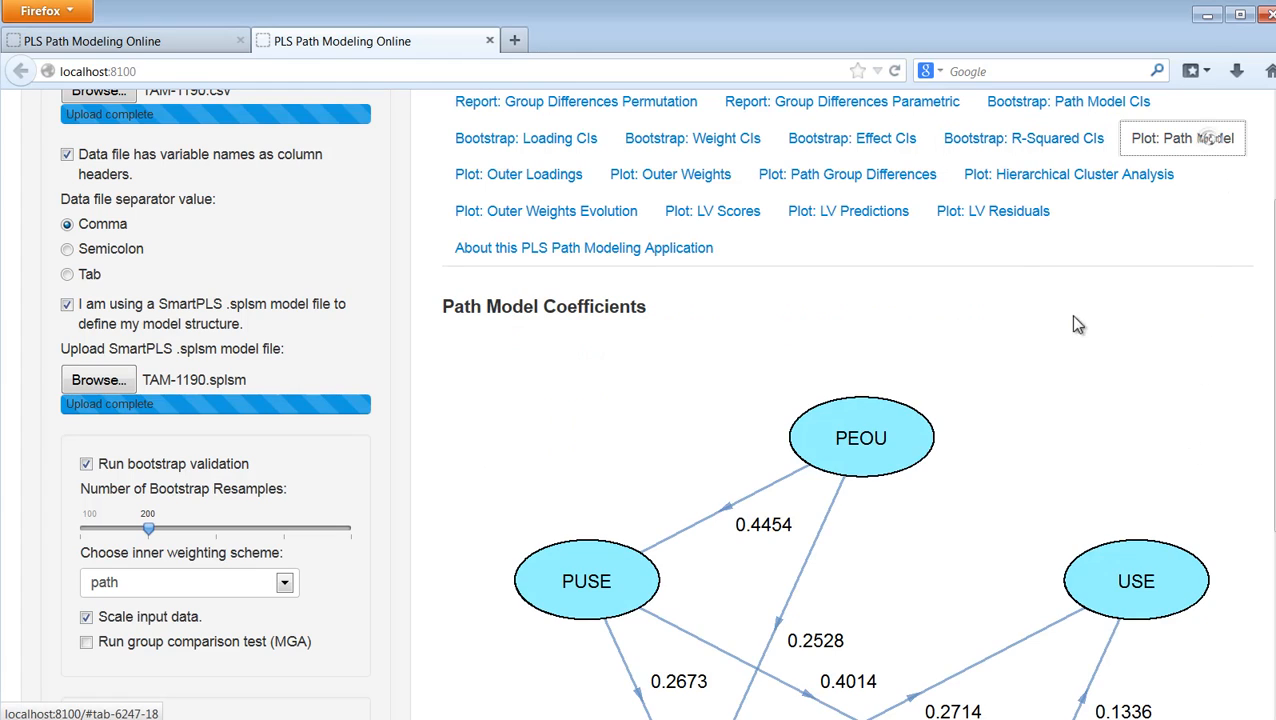
{"action": "scroll", "coordinate": [1070, 314], "scroll_direction": "down", "scroll_amount": 1}
{"action": "scroll", "coordinate": [1273, 540], "scroll_direction": "down", "scroll_amount": 3}
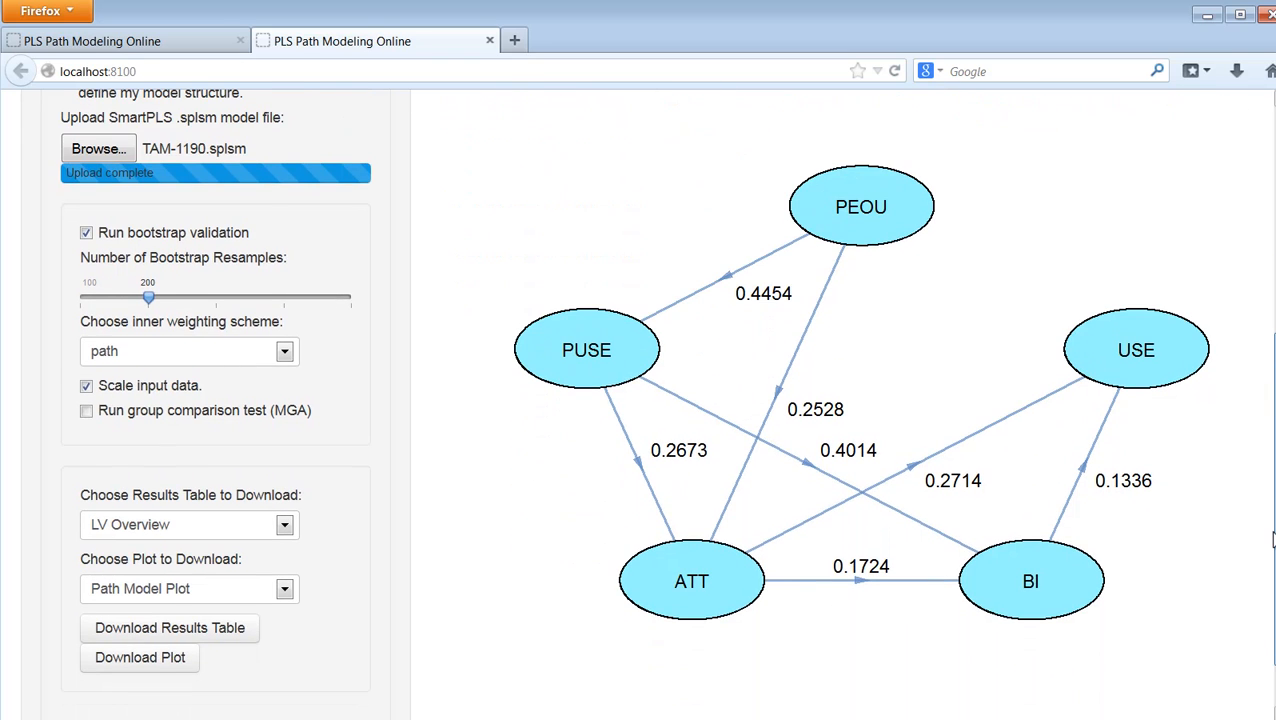
{"action": "scroll", "coordinate": [1273, 540], "scroll_direction": "up", "scroll_amount": 5}
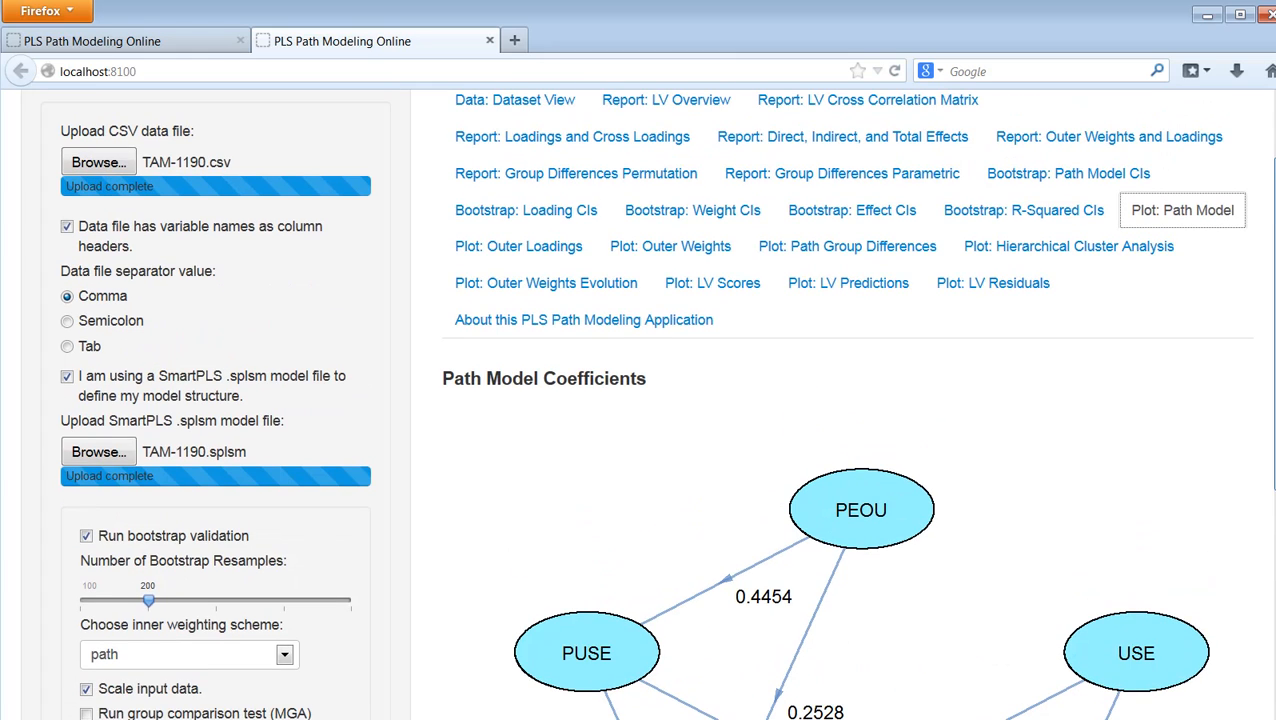
Step: Examine the outer loadings plot for the indicators of all latent variables
{"action": "left_click", "coordinate": [550, 254]}
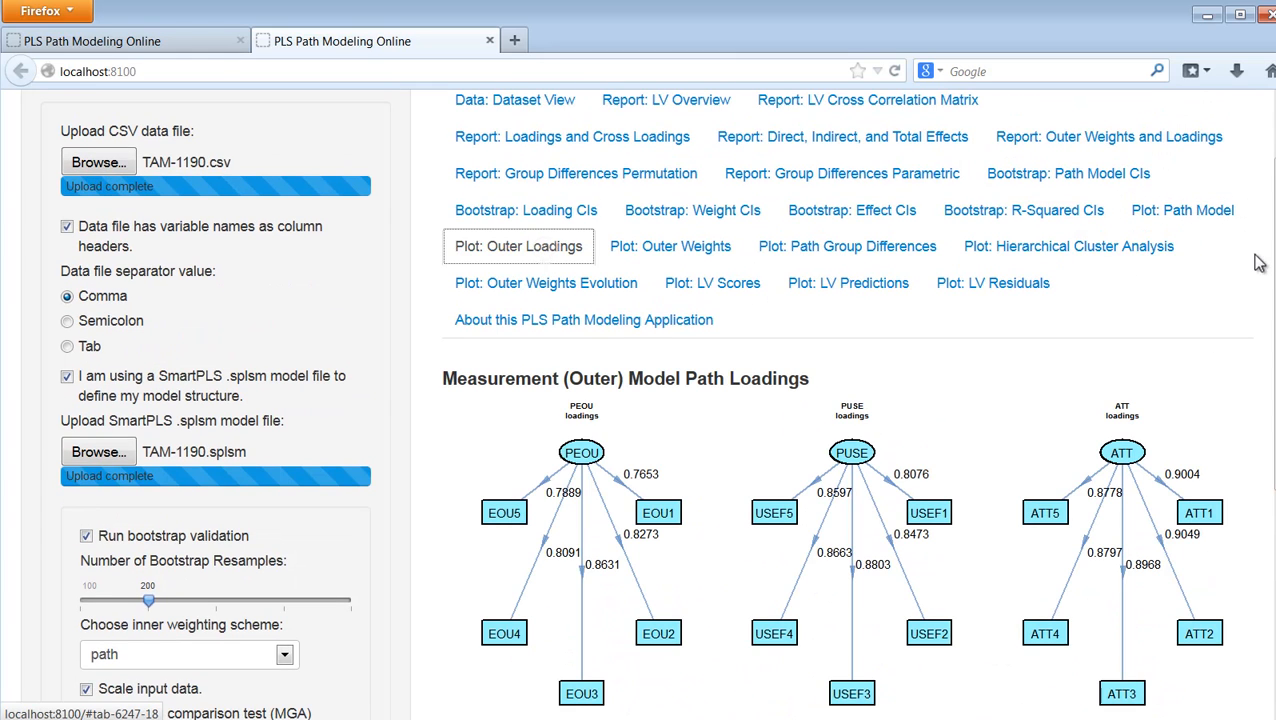
{"action": "left_click_drag", "start_coordinate": [1270, 262], "coordinate": [1266, 402]}
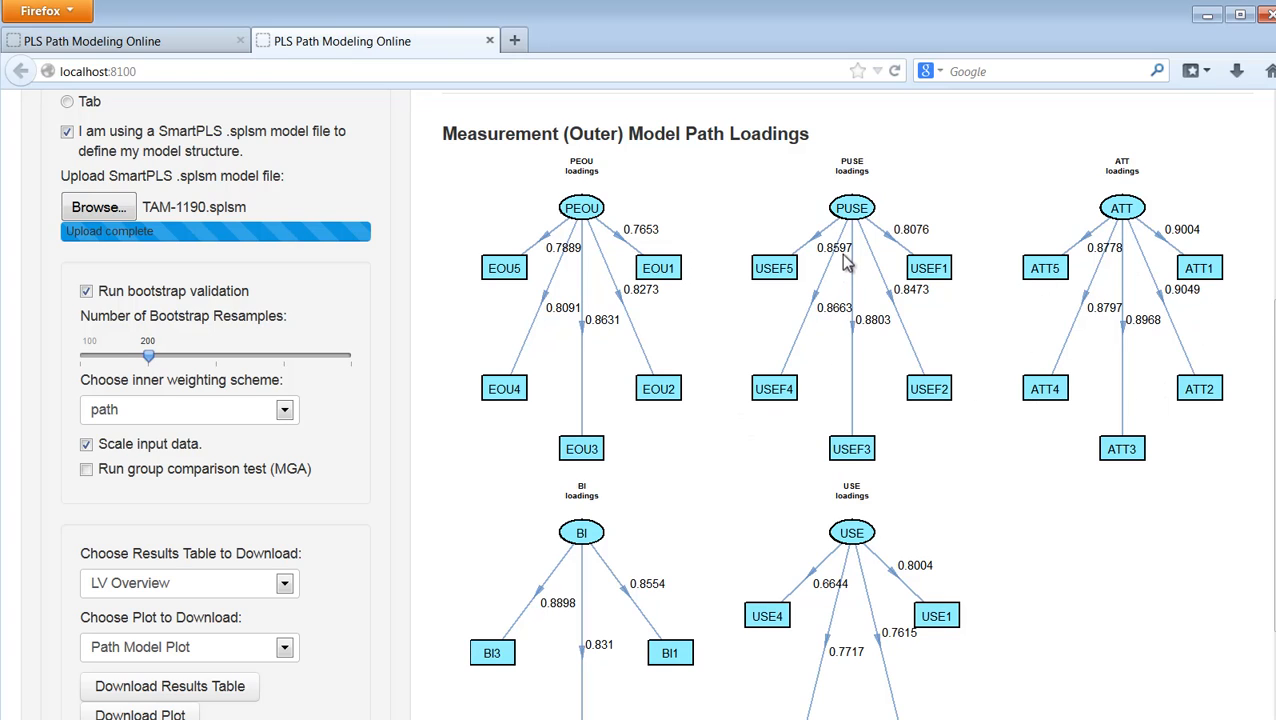
{"action": "scroll", "coordinate": [1240, 393], "scroll_direction": "up", "scroll_amount": 3}
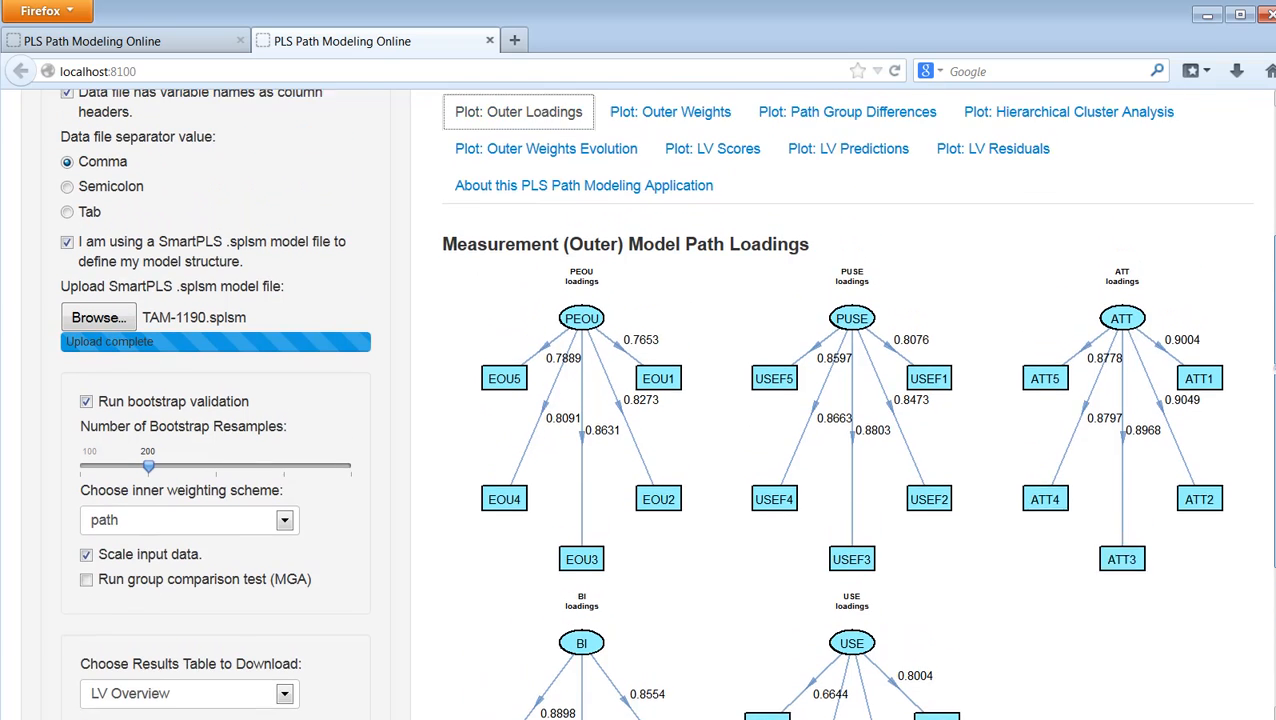
{"action": "scroll", "coordinate": [1240, 400], "scroll_direction": "down", "scroll_amount": 3}
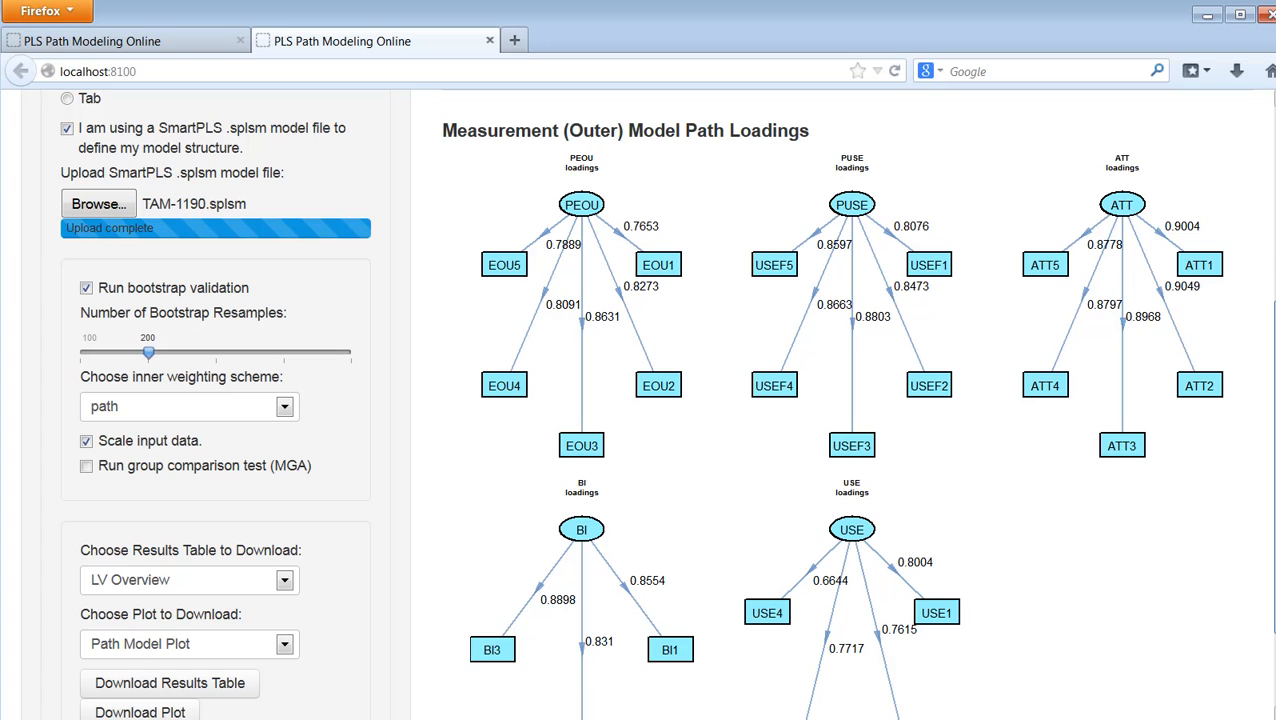
{"action": "scroll", "coordinate": [1117, 238], "scroll_direction": "up", "scroll_amount": 4}
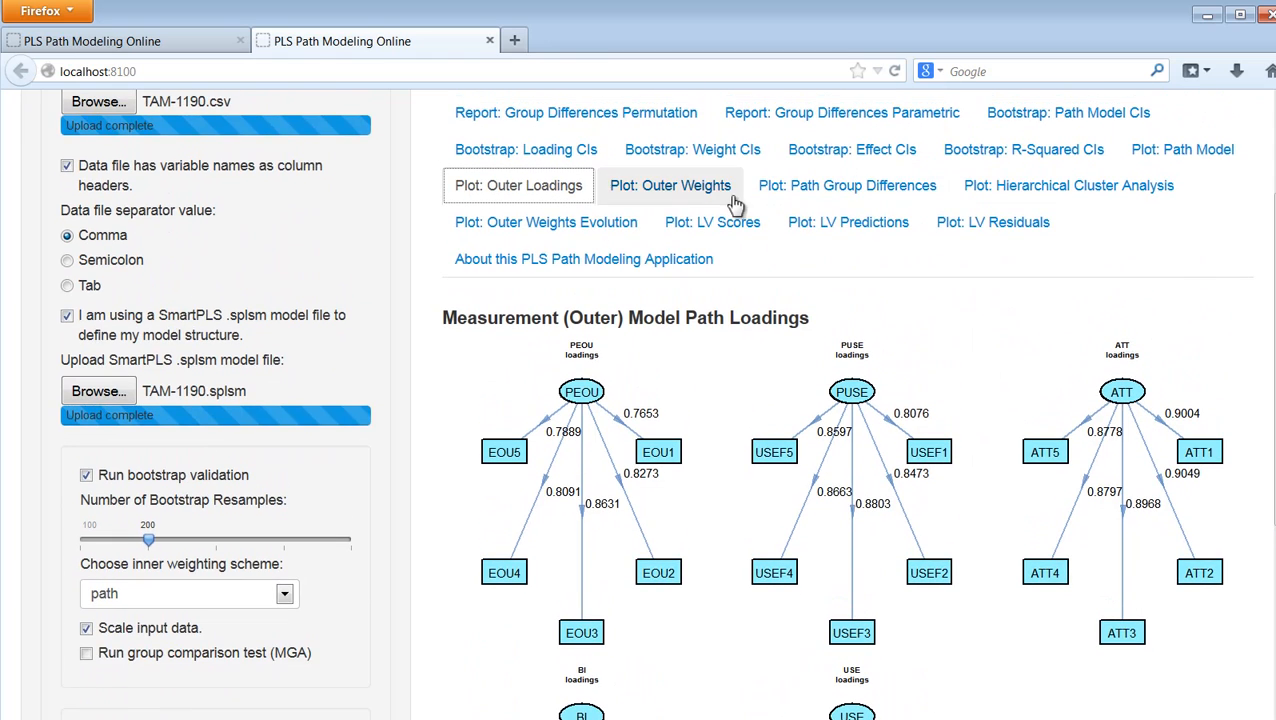
Step: View the outer weights plot and the plot of the outer weights' evolution over the PLS algorithm iterations
{"action": "left_click", "coordinate": [670, 185]}
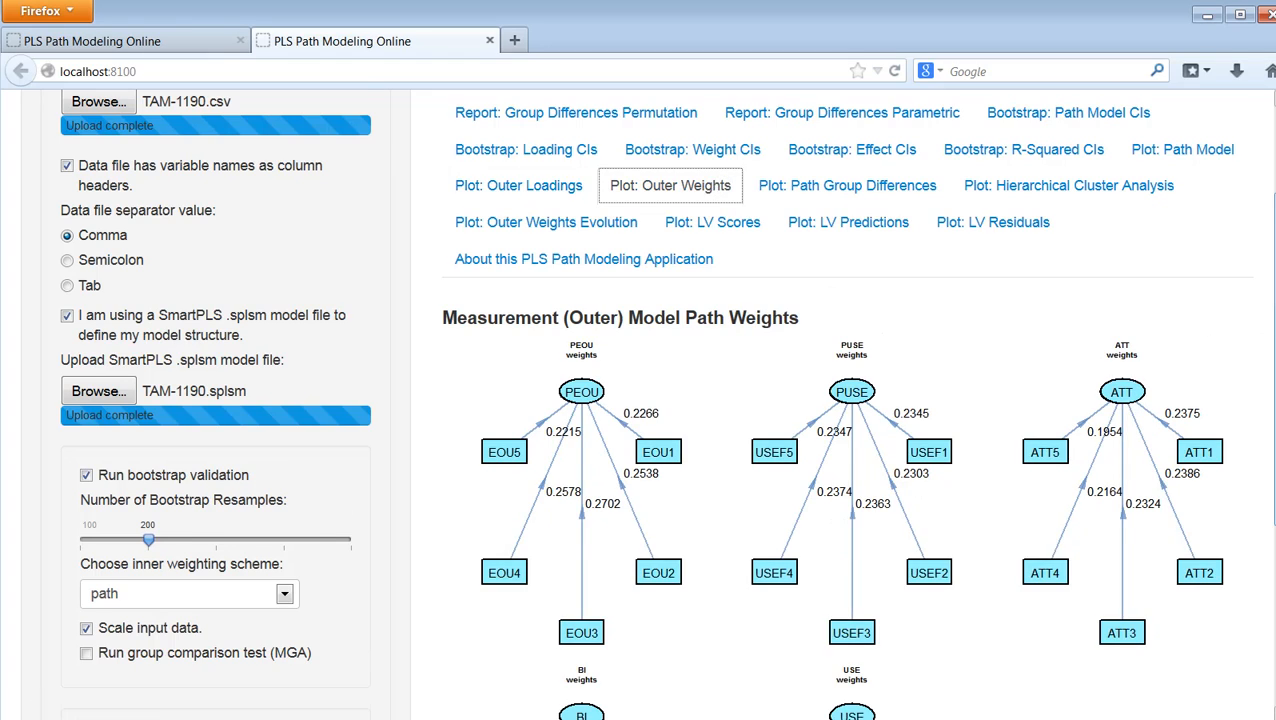
{"action": "scroll", "coordinate": [1265, 322], "scroll_direction": "down", "scroll_amount": 4}
{"action": "scroll", "coordinate": [1265, 322], "scroll_direction": "up", "scroll_amount": 5}
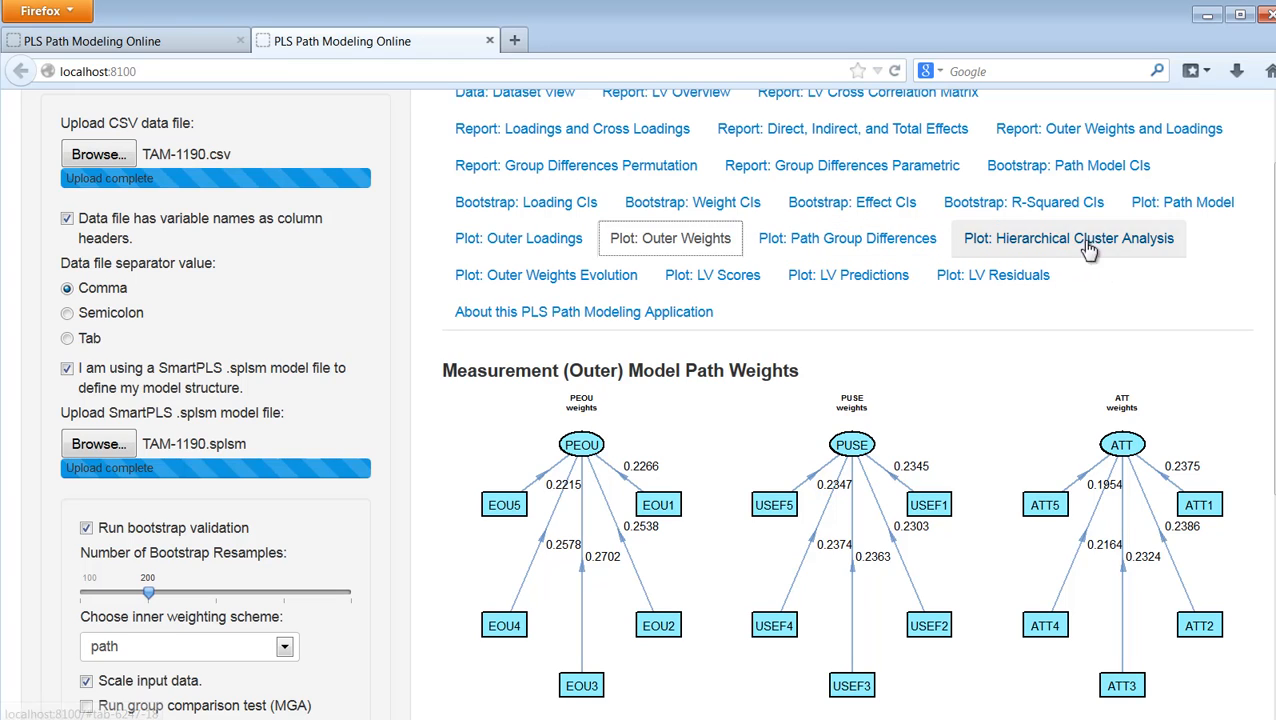
{"action": "left_click", "coordinate": [573, 280]}
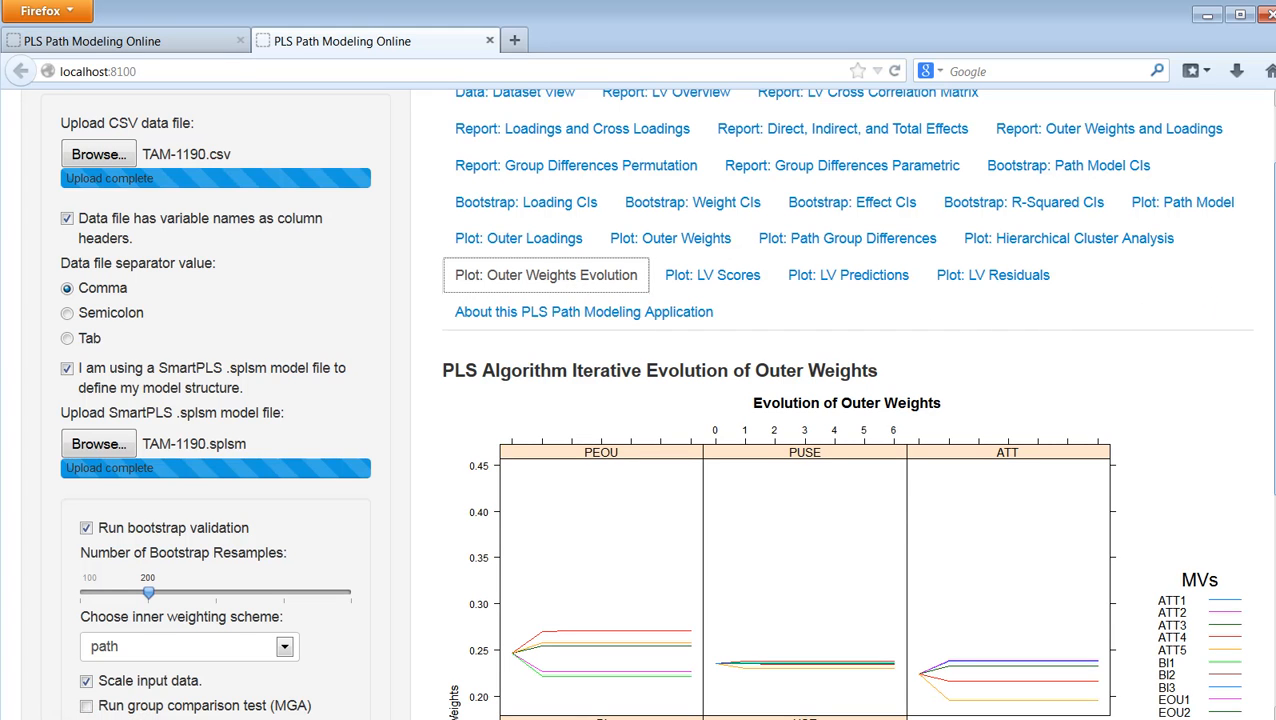
{"action": "left_click_drag", "start_coordinate": [1272, 288], "coordinate": [1260, 463]}
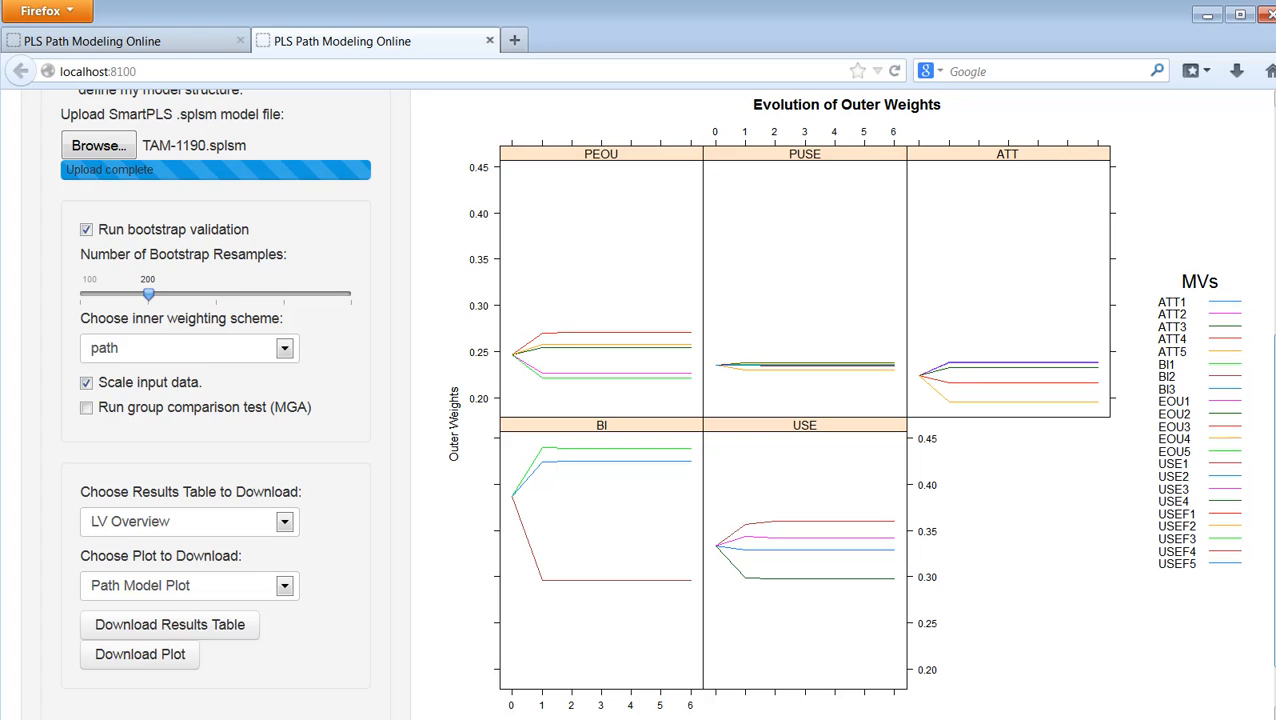
{"action": "left_click_drag", "start_coordinate": [1274, 368], "coordinate": [1274, 234]}
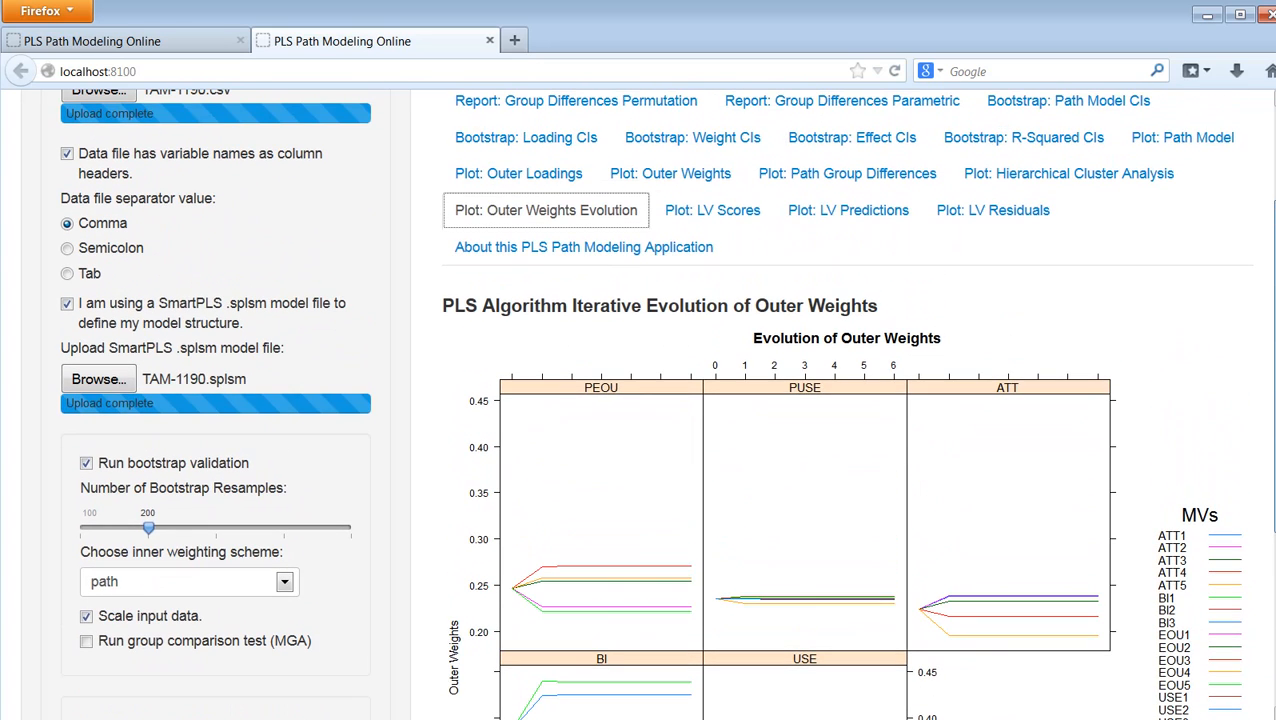
Step: Examine the density and rug plots of the latent variable score distributions
{"action": "left_click", "coordinate": [742, 217]}
{"action": "left_click_drag", "start_coordinate": [1274, 320], "coordinate": [1274, 450]}
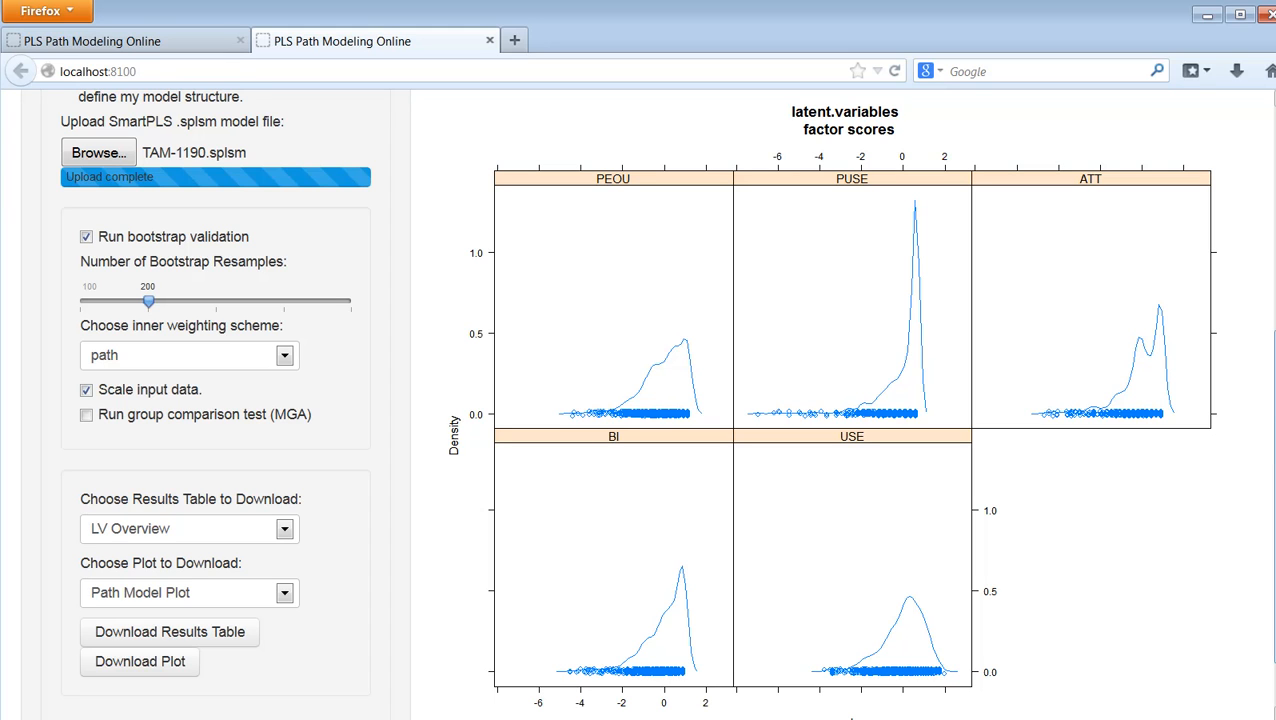
{"action": "scroll", "coordinate": [1272, 400], "scroll_direction": "up", "scroll_amount": 5}
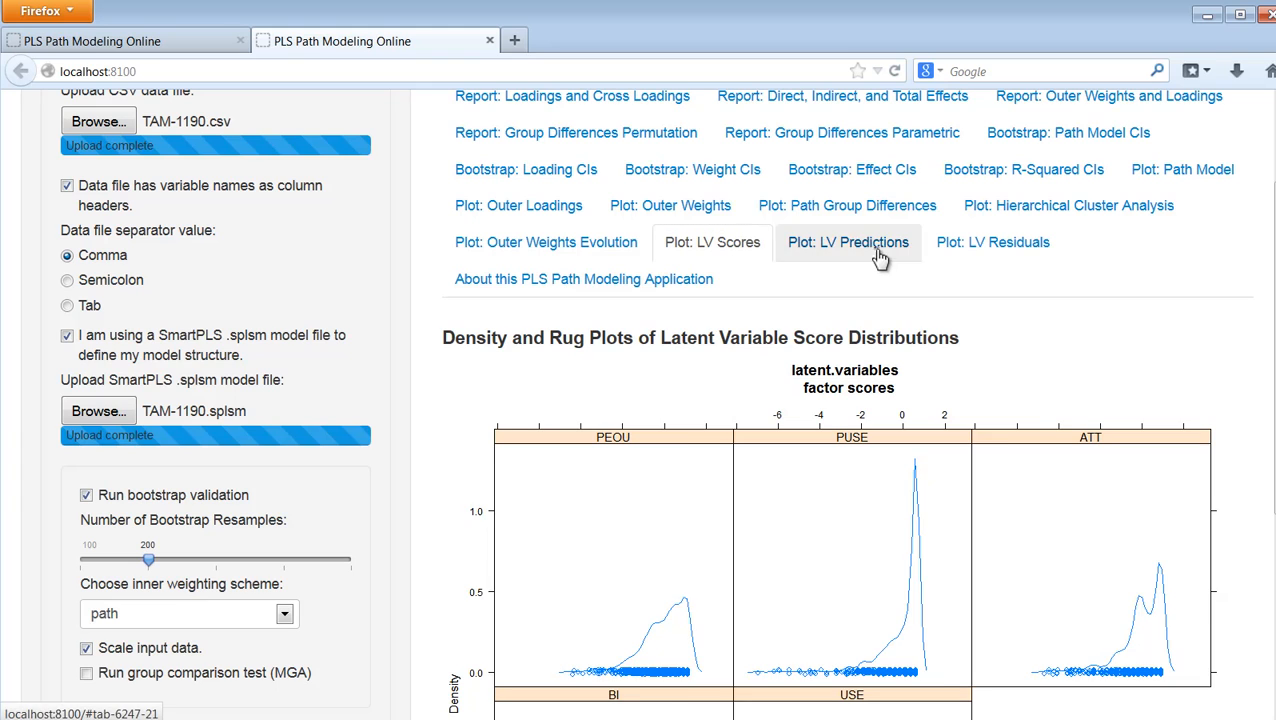
Step: Inspect the density and rug plots of the endogenous latent variables' predicted scores and residual scores
{"action": "left_click", "coordinate": [878, 250]}
{"action": "scroll", "coordinate": [1260, 295], "scroll_direction": "down", "scroll_amount": 5}
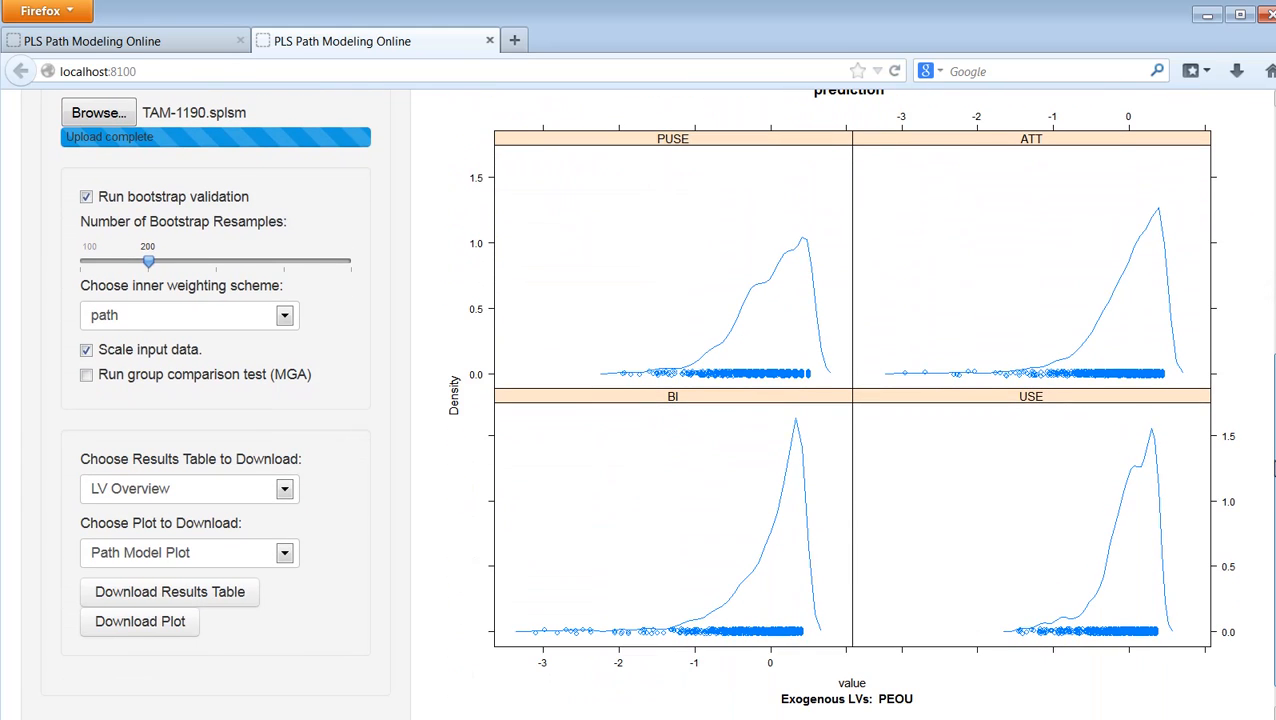
{"action": "scroll", "coordinate": [840, 400], "scroll_direction": "up", "scroll_amount": 1}
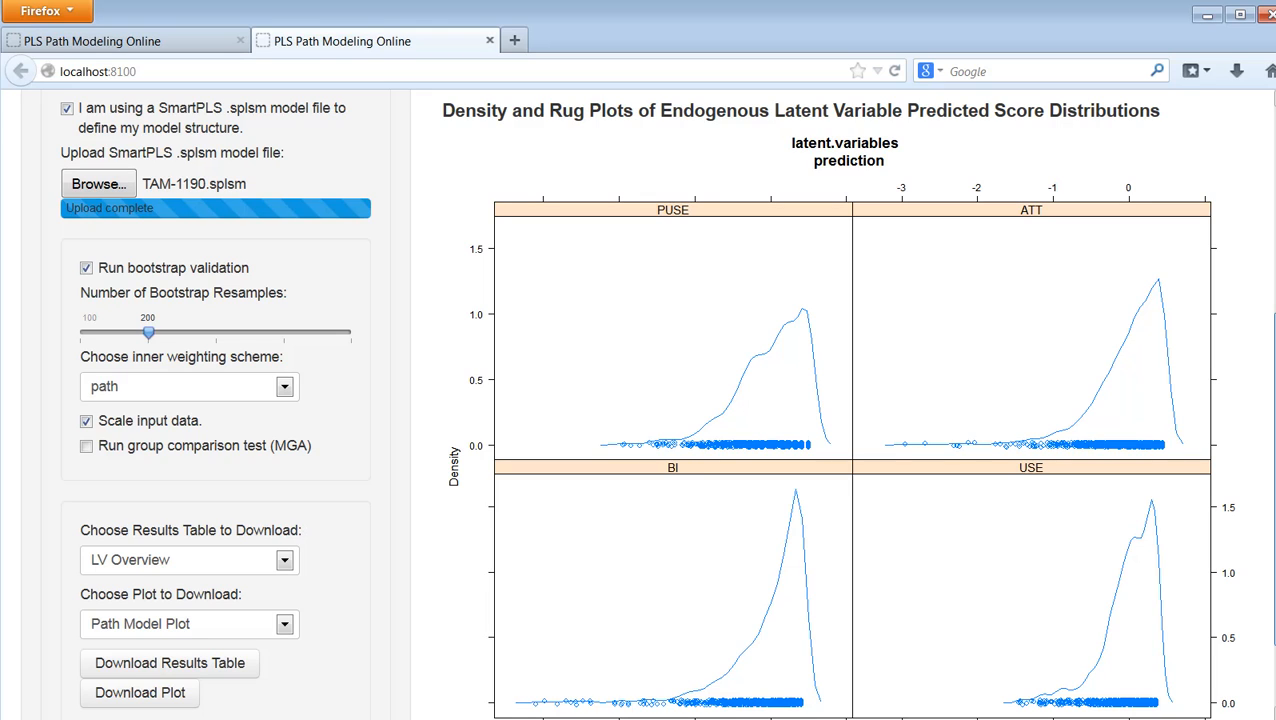
{"action": "scroll", "coordinate": [1016, 170], "scroll_direction": "up", "scroll_amount": 2}
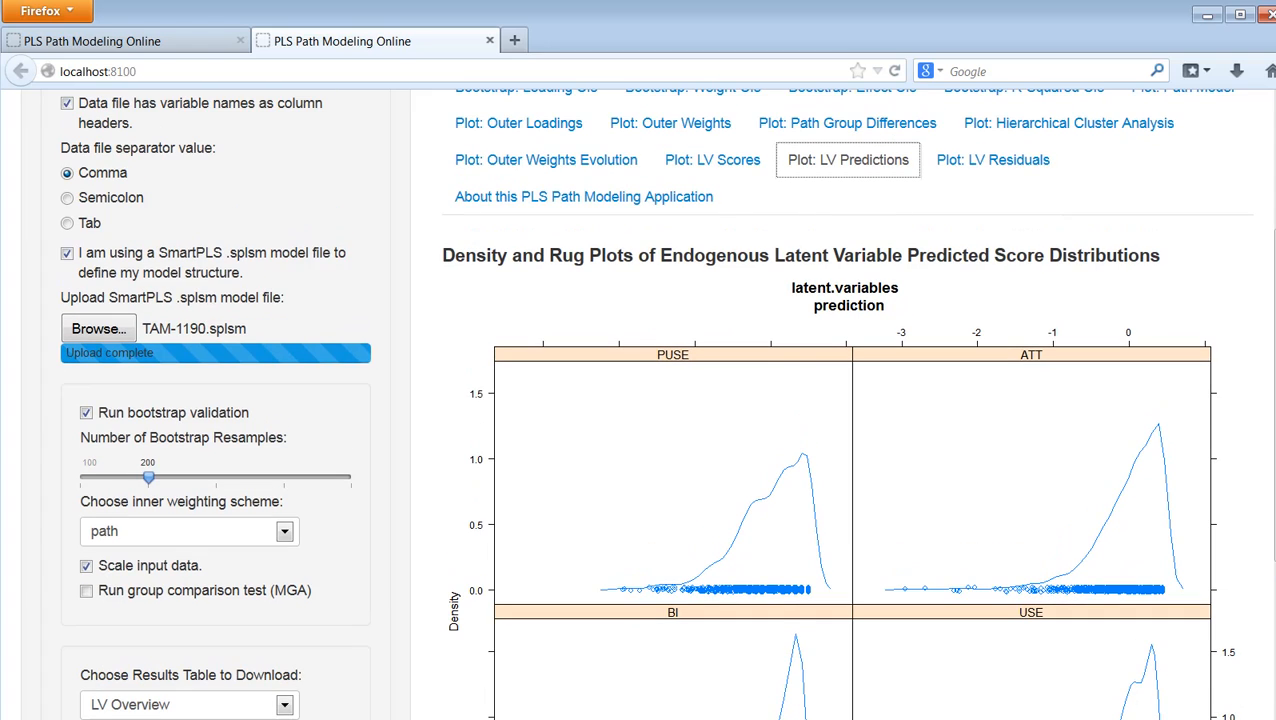
{"action": "left_click", "coordinate": [1016, 170]}
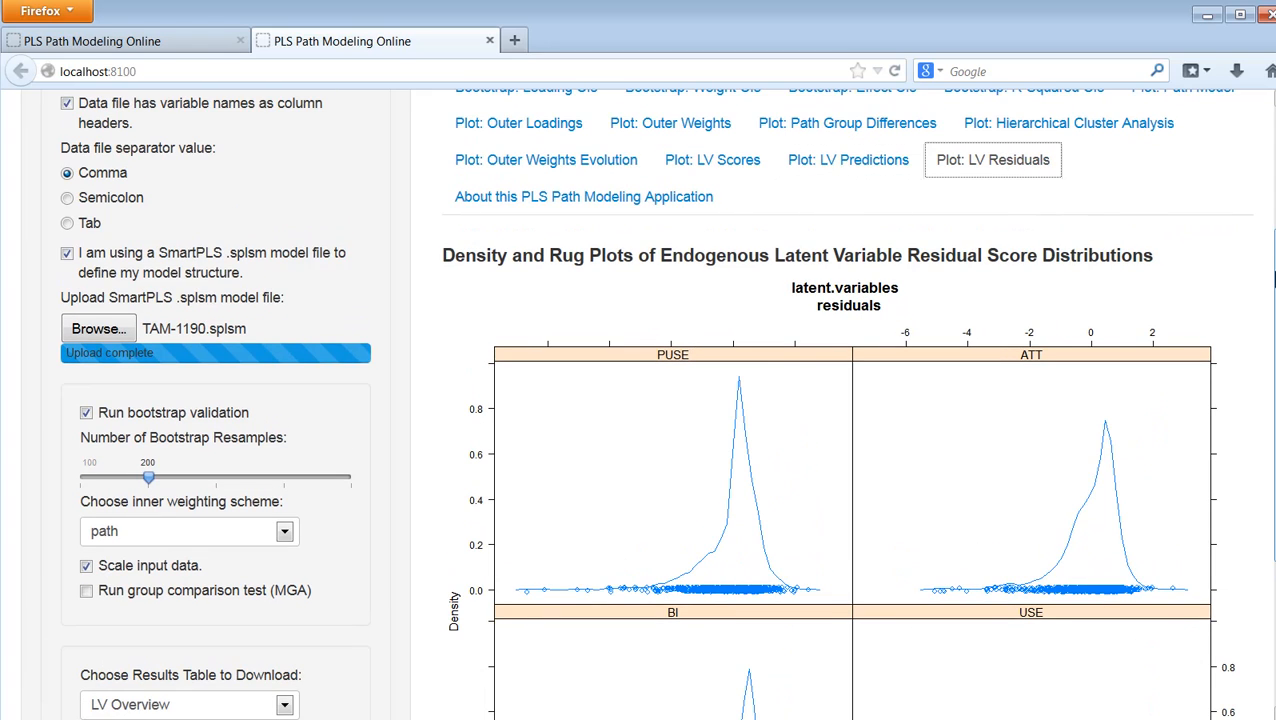
{"action": "scroll", "coordinate": [1134, 213], "scroll_direction": "down", "scroll_amount": 4}
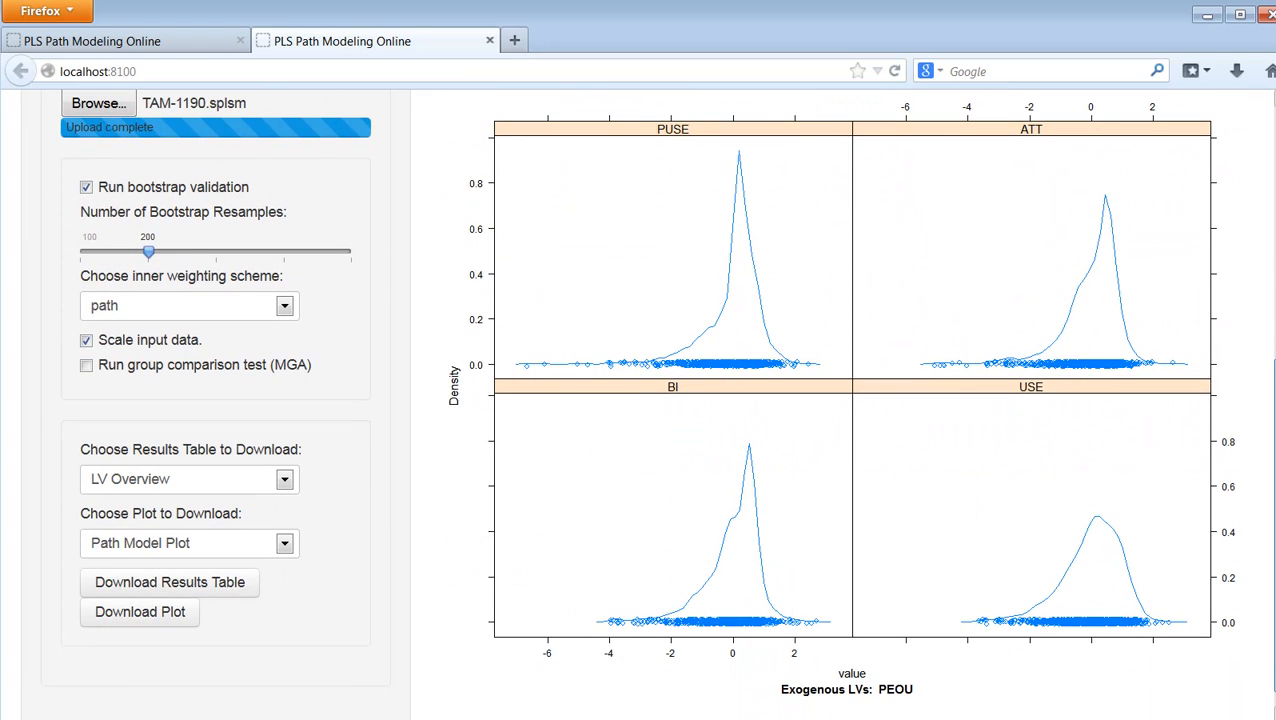
{"action": "scroll", "coordinate": [655, 403], "scroll_direction": "up", "scroll_amount": 4}
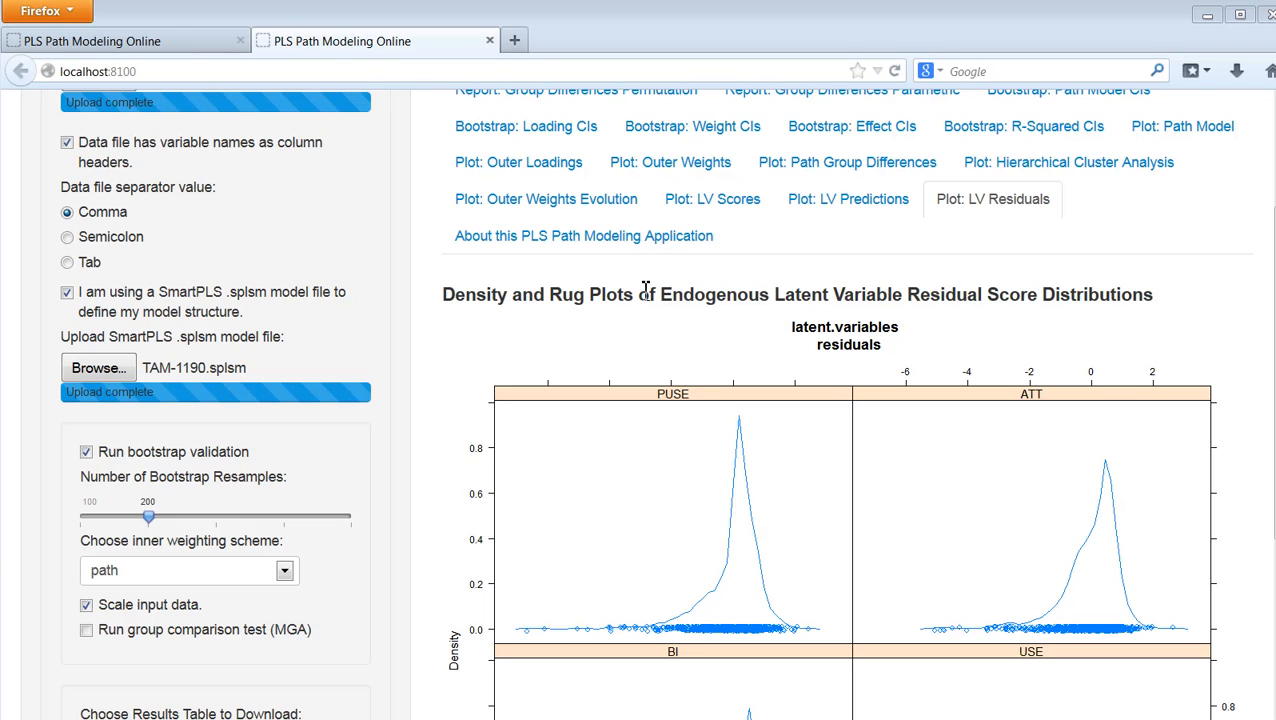
Step: Read the information page about the PLS path modeling application, including its educational resources and reference documentation
{"action": "left_click", "coordinate": [624, 236]}
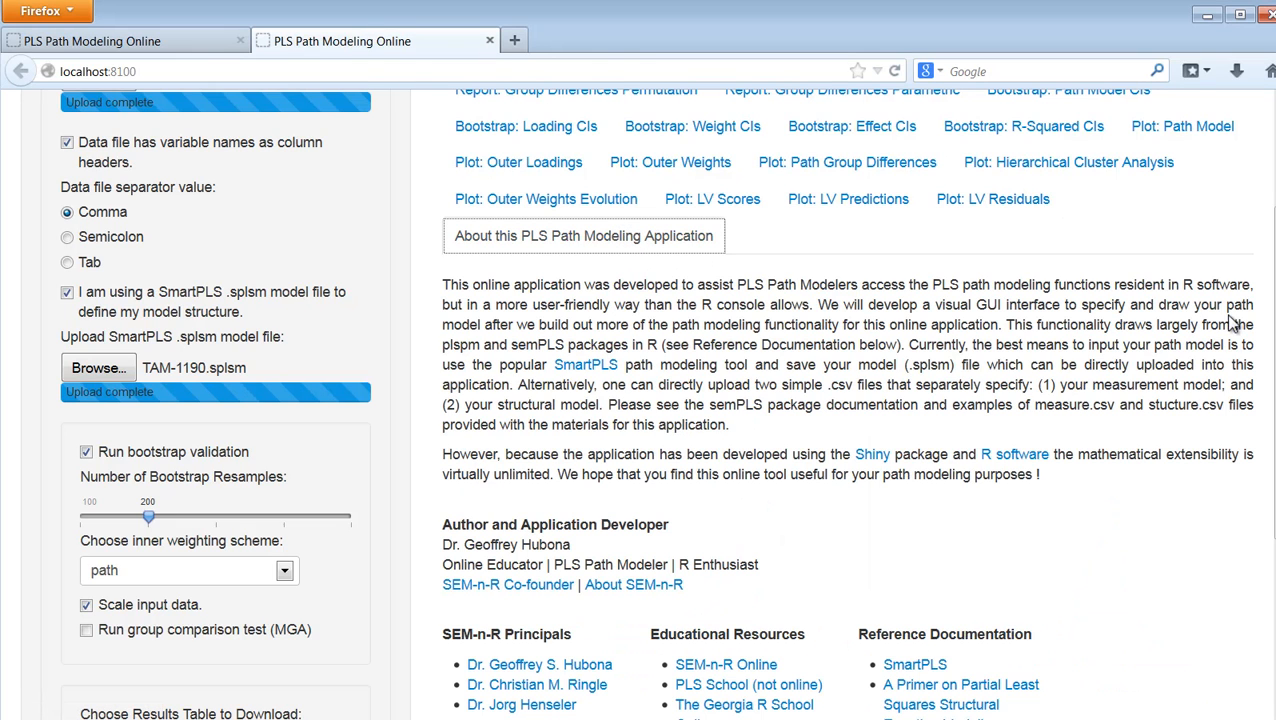
{"action": "scroll", "coordinate": [848, 400], "scroll_direction": "down", "scroll_amount": 2}
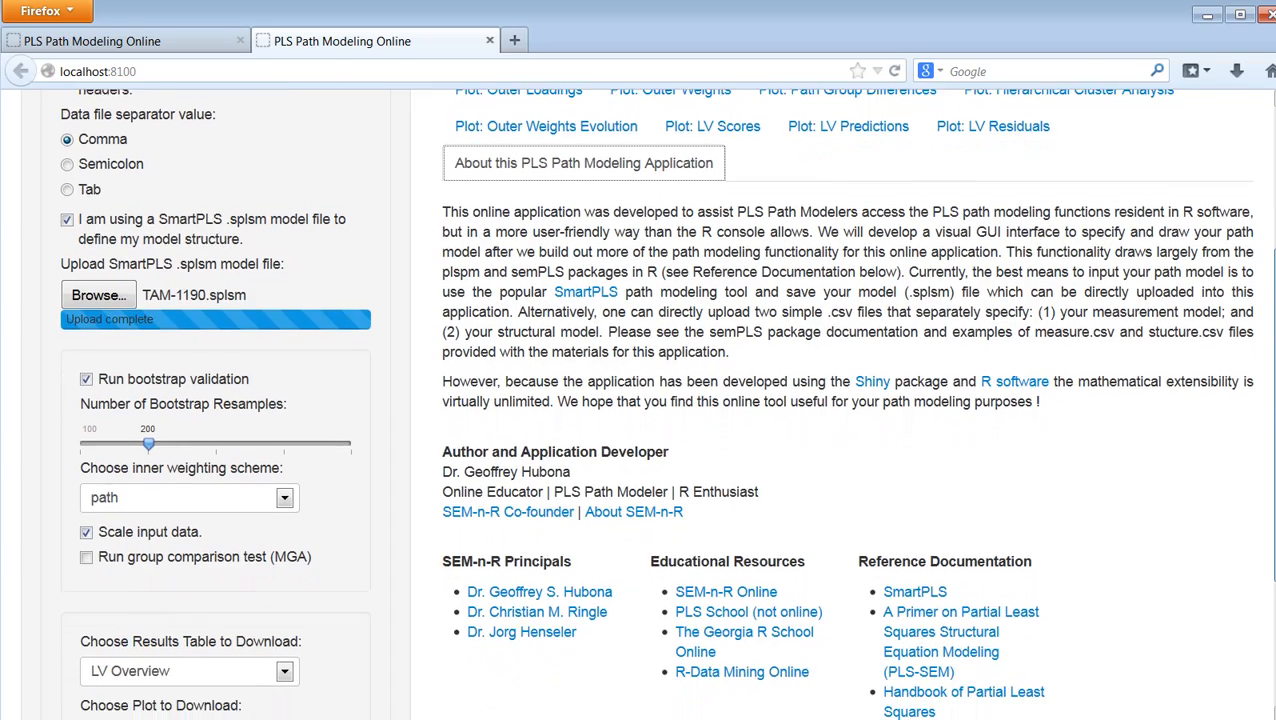
{"action": "scroll", "coordinate": [848, 400], "scroll_direction": "down", "scroll_amount": 1}
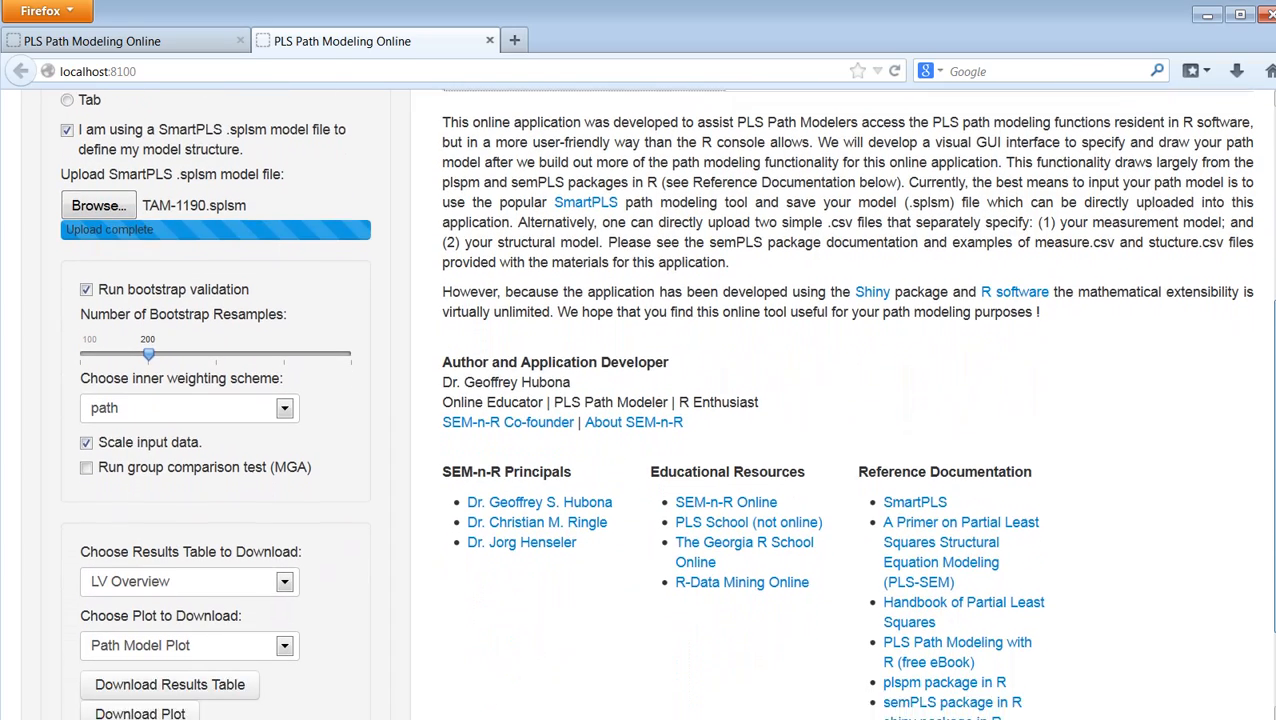
{"action": "scroll", "coordinate": [848, 400], "scroll_direction": "up", "scroll_amount": 1}
{"action": "scroll", "coordinate": [848, 400], "scroll_direction": "up", "scroll_amount": 2}
{"action": "scroll", "coordinate": [848, 400], "scroll_direction": "down", "scroll_amount": 4}
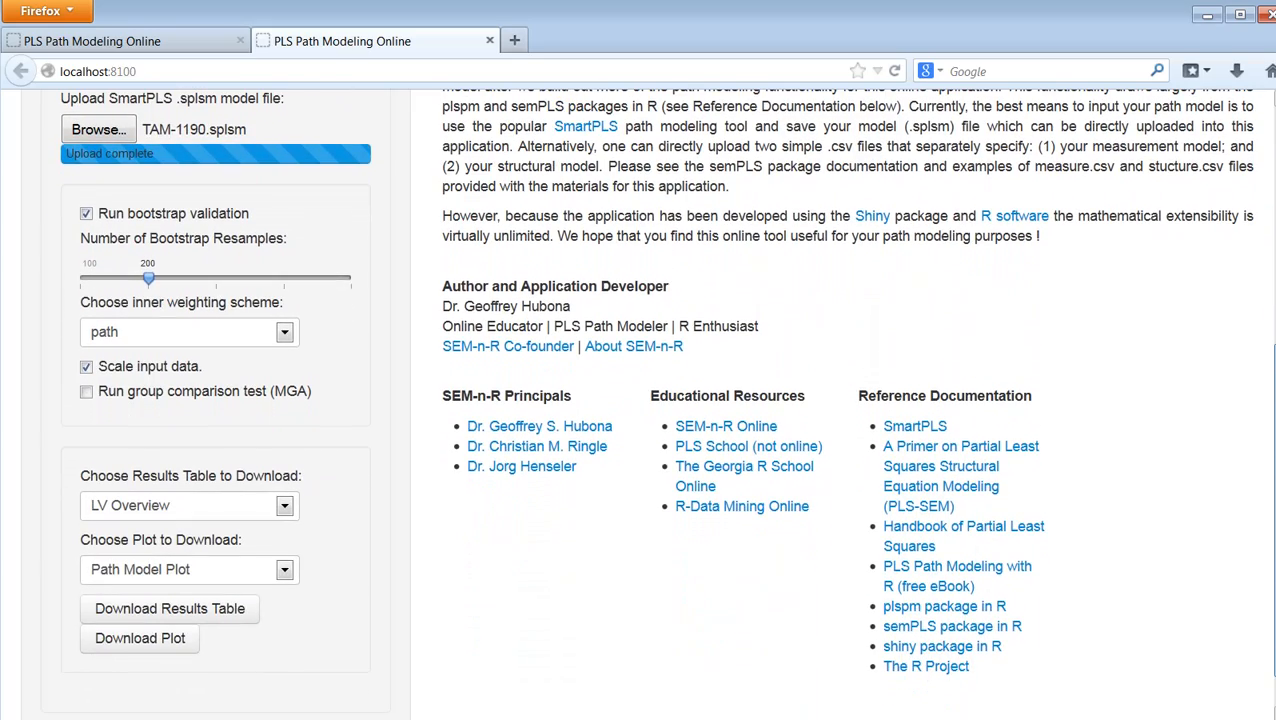
{"action": "scroll", "coordinate": [848, 400], "scroll_direction": "up", "scroll_amount": 8}
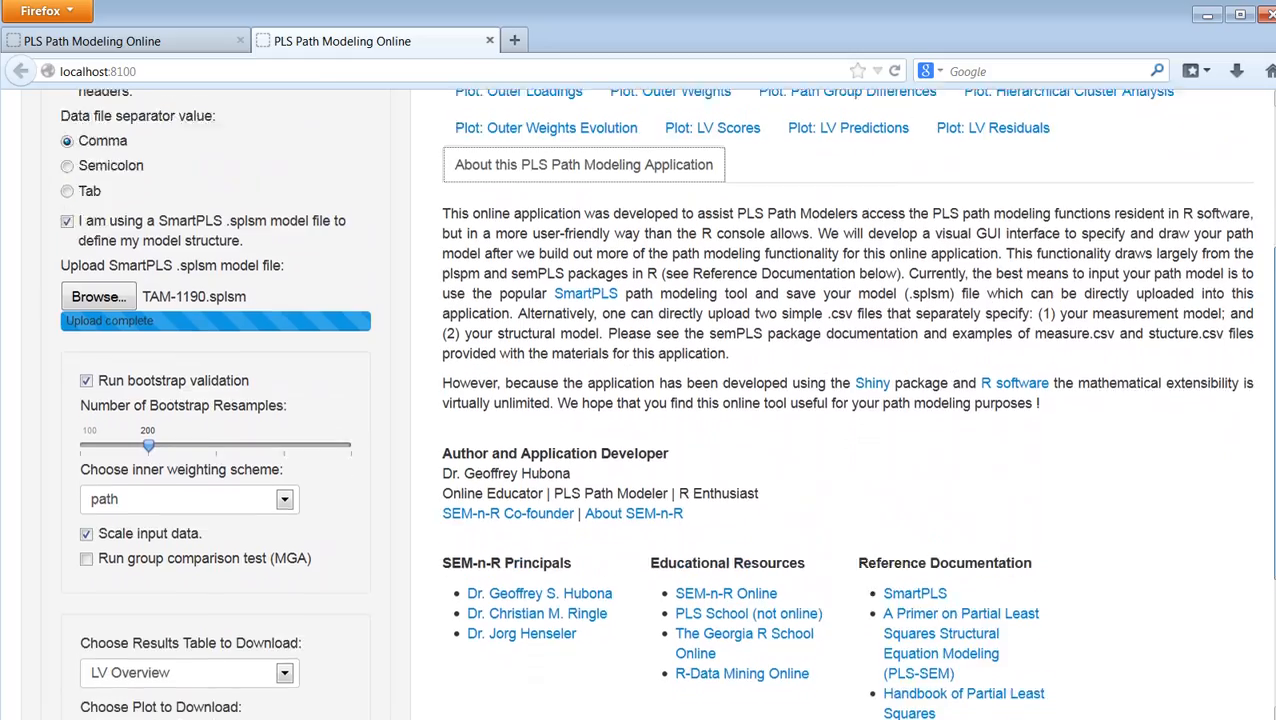